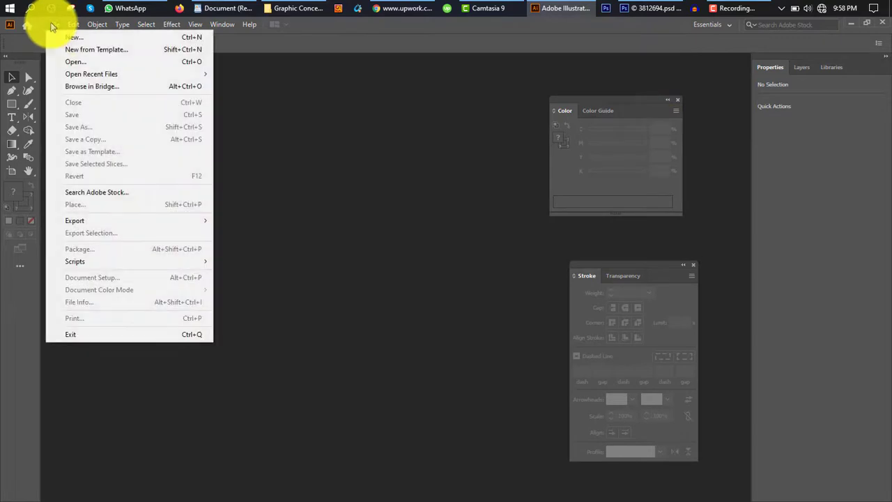
Create a new Print document in inches, 3.5 × 2 in, with two artboards.
click(61, 40)
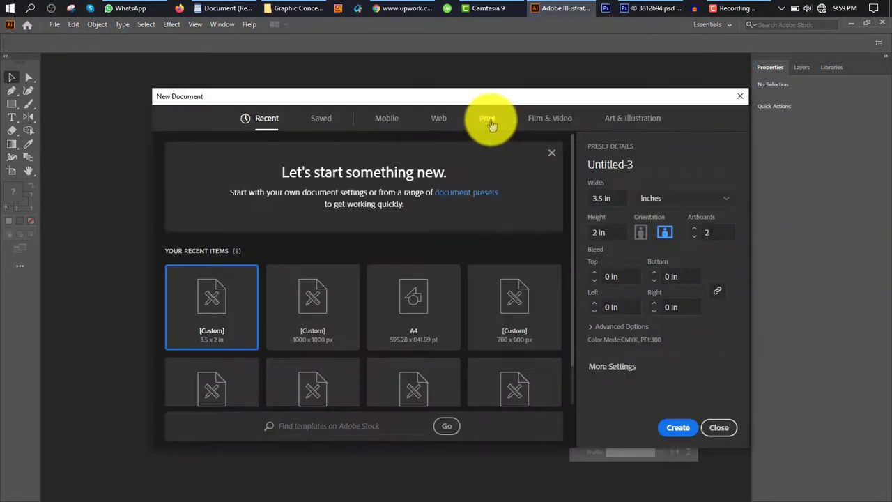
click(488, 120)
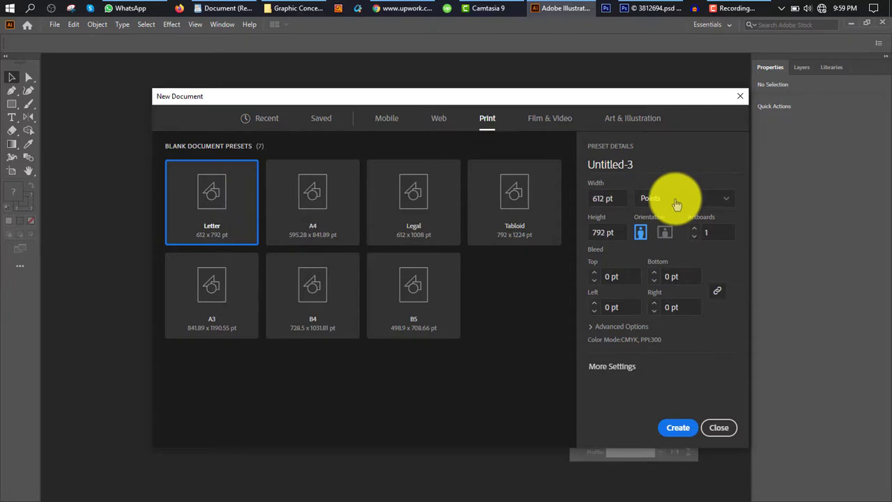
click(676, 203)
click(657, 251)
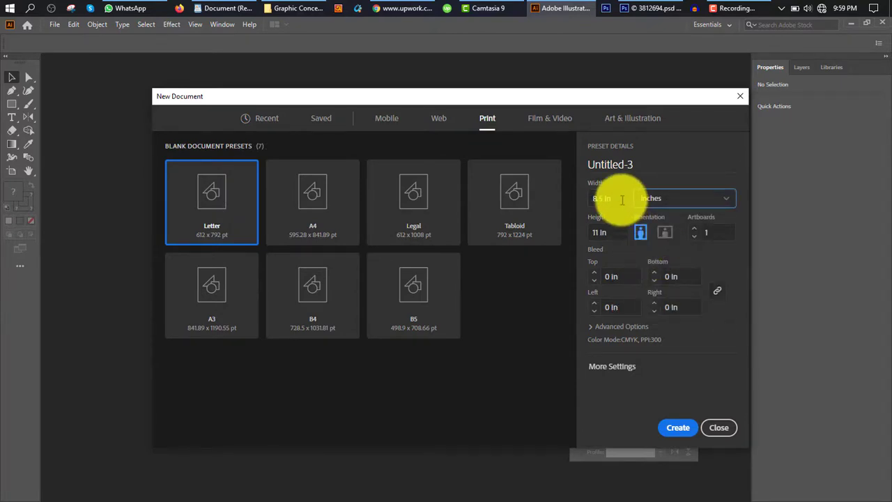
click(623, 199)
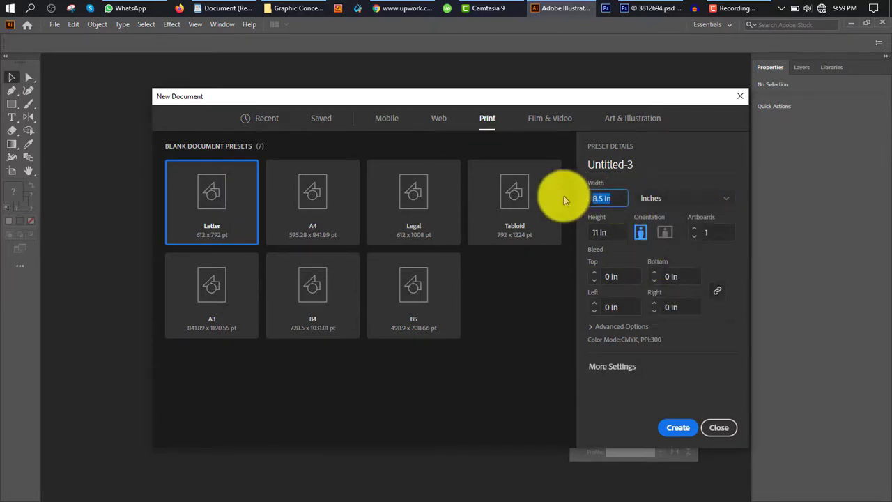
text(3.5)
key(Tab)
text(2)
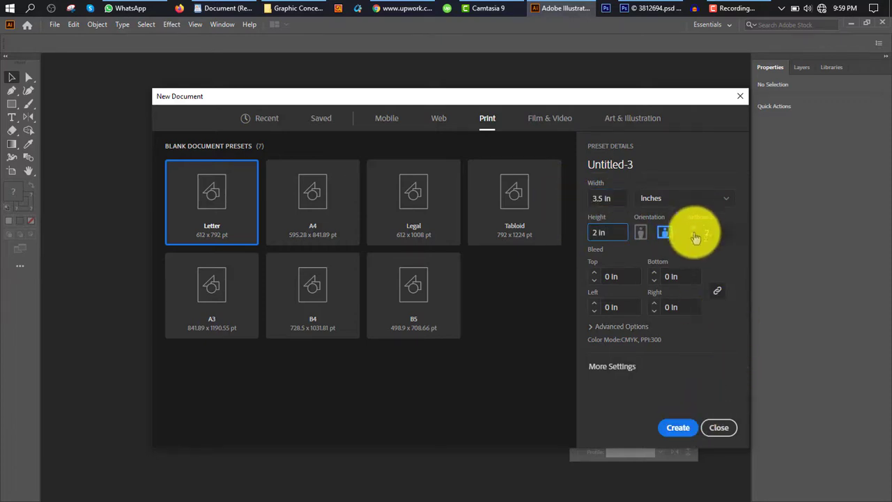
click(678, 428)
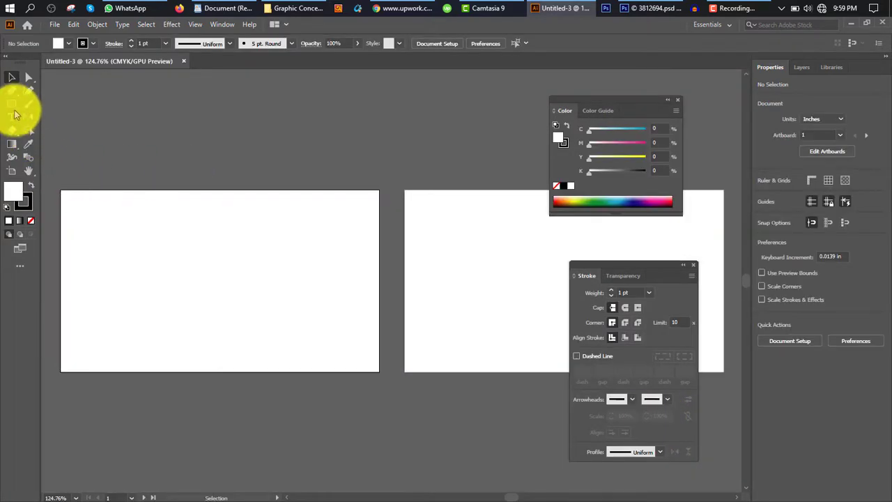
Draw a rectangle covering the left artboard, fill it cyan and remove its stroke.
drag(61, 190, 379, 371)
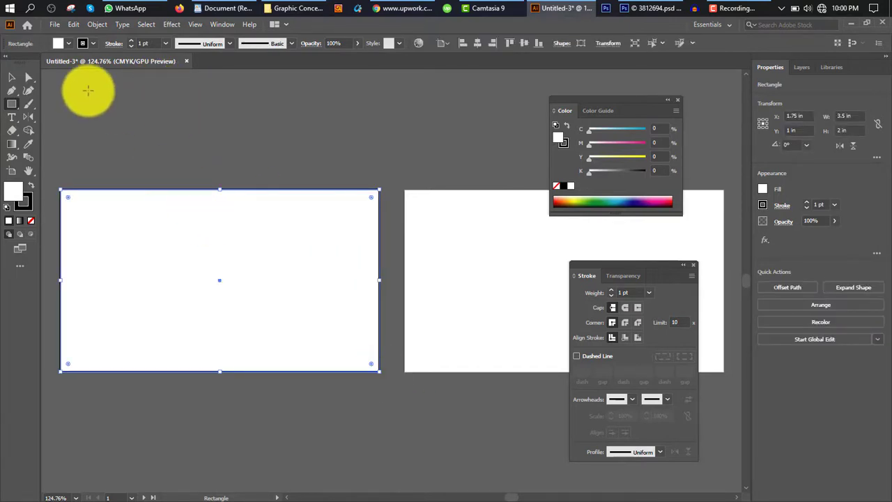
click(68, 44)
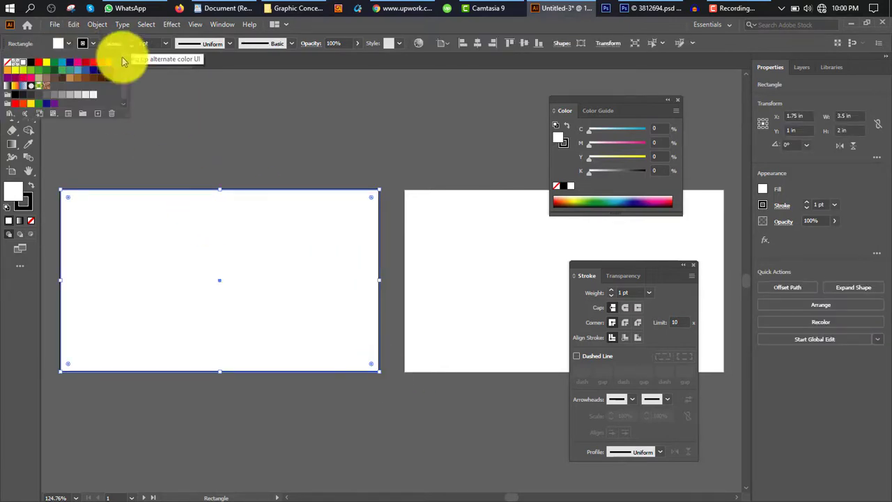
click(62, 65)
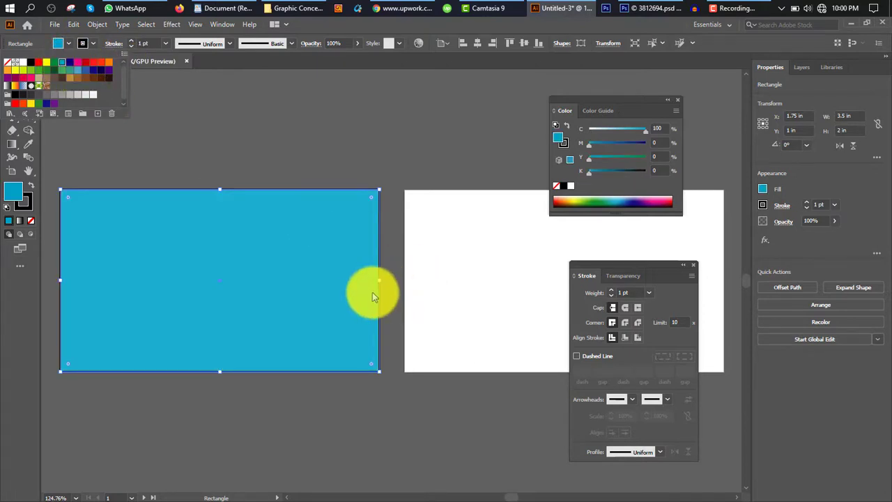
click(30, 208)
click(25, 204)
click(32, 220)
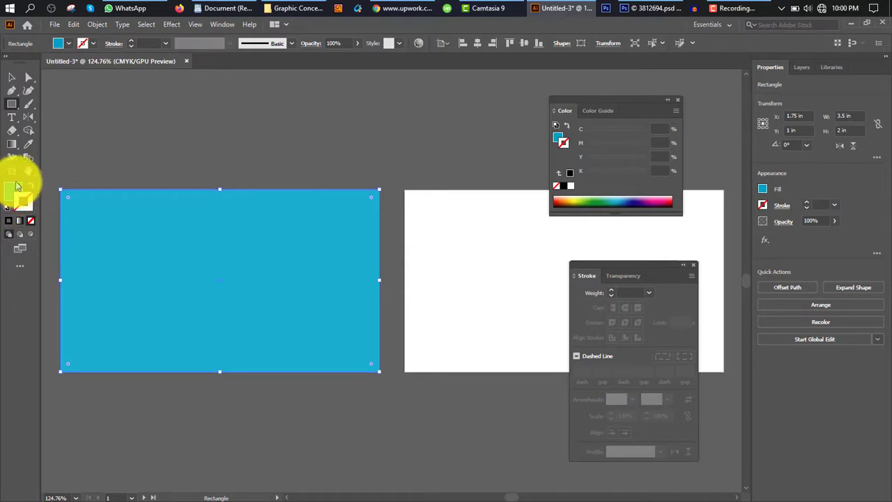
click(18, 186)
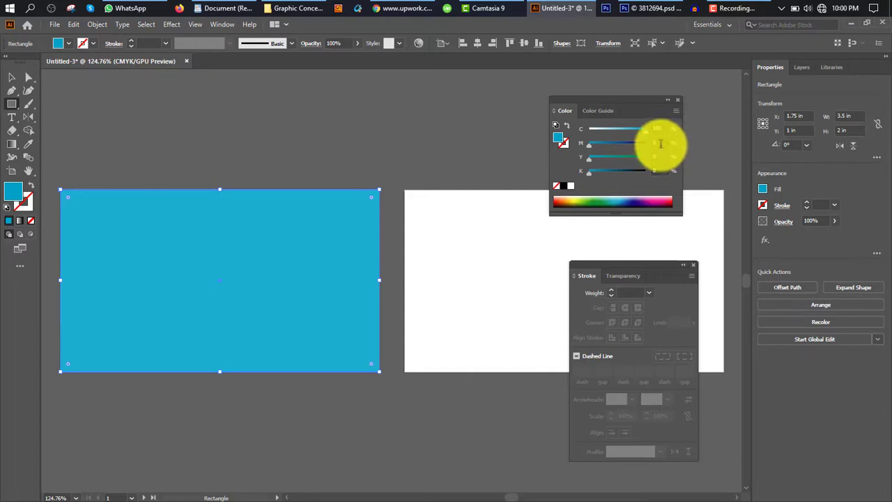
Darken the rectangle's fill to teal: C100 M10 Y10 K10.
click(660, 144)
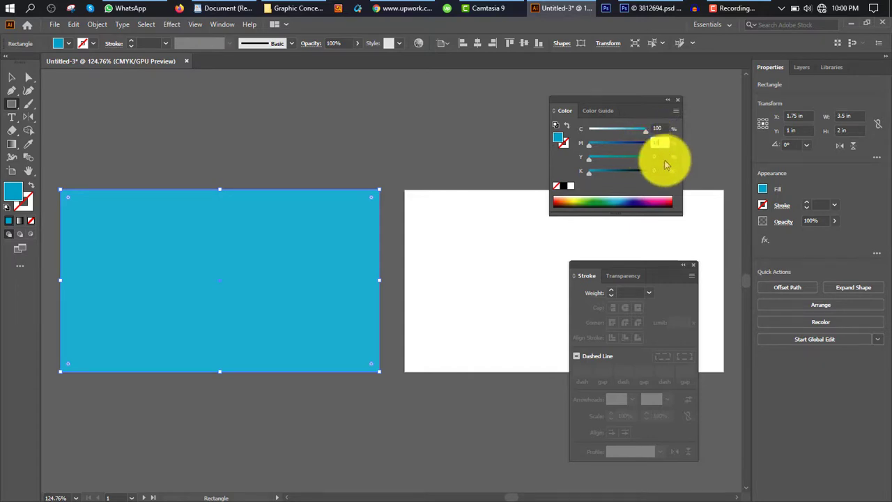
key(Tab)
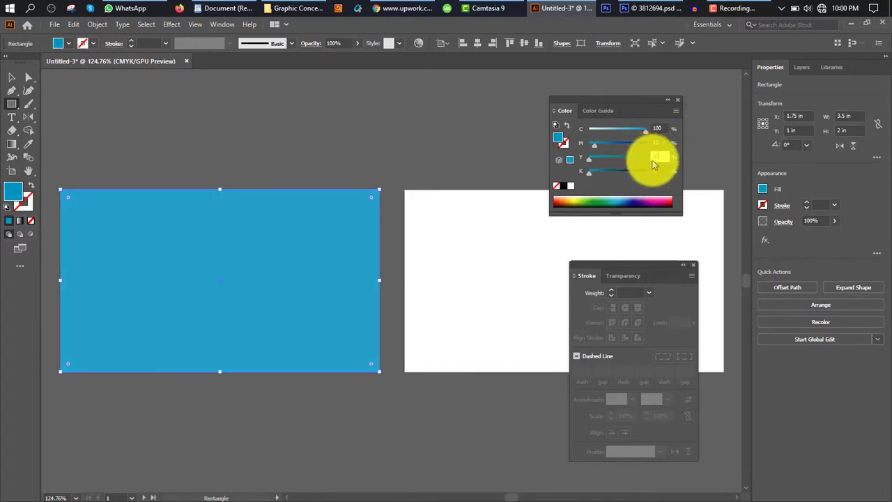
text(10)
key(Tab)
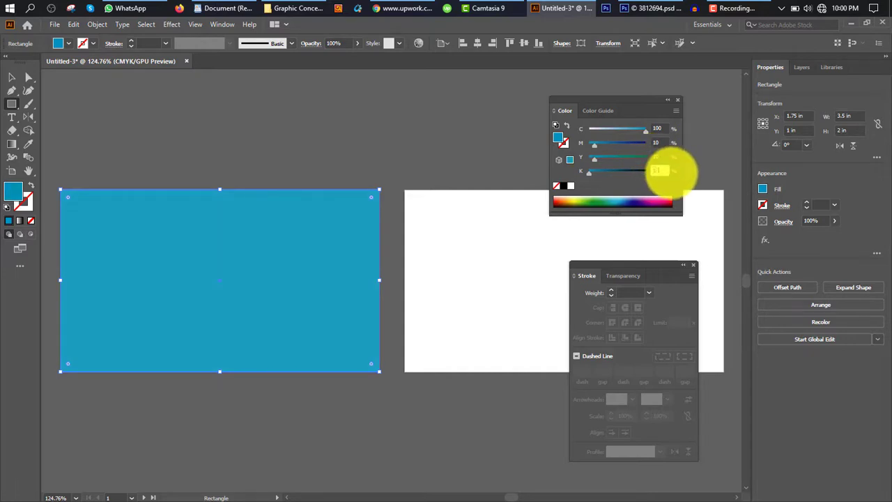
text(10)
key(Return)
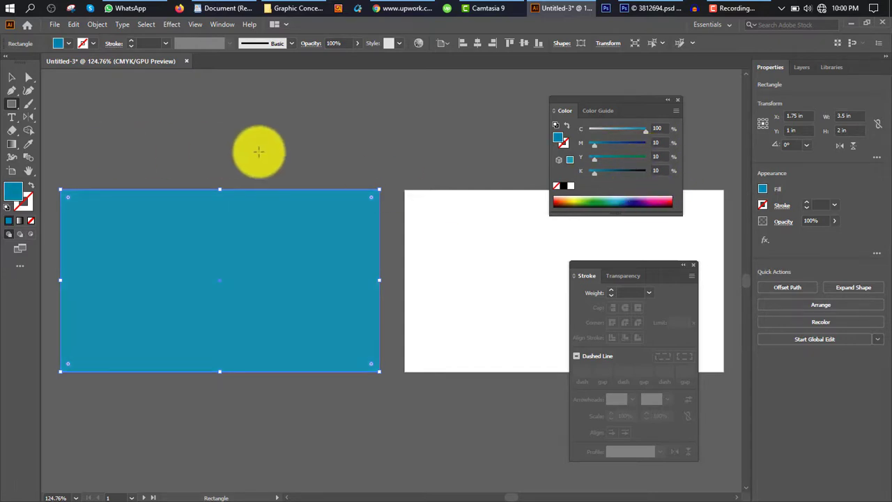
click(12, 77)
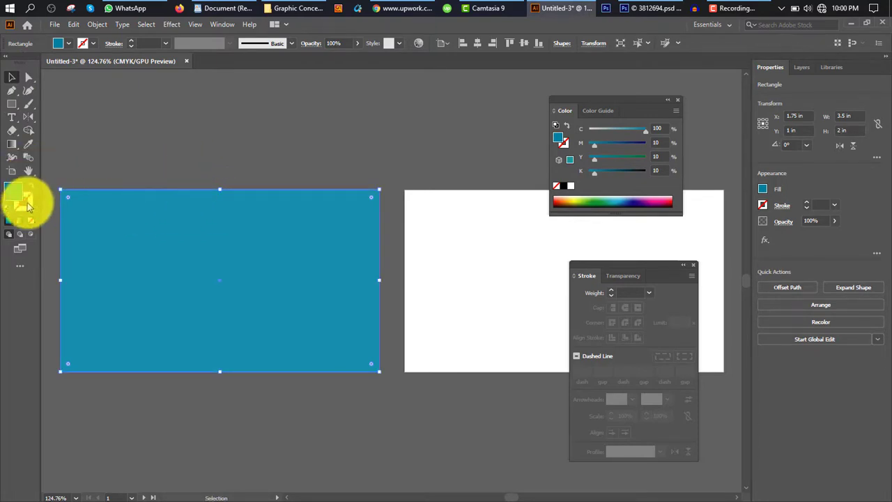
Resize the rectangle copy to 3.3 × 1.8 in, remove its fill, and make it guides.
click(857, 117)
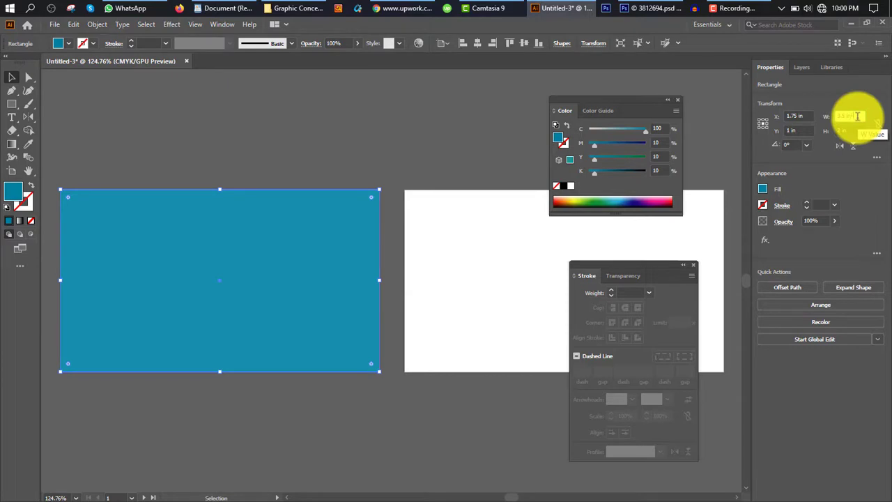
click(857, 130)
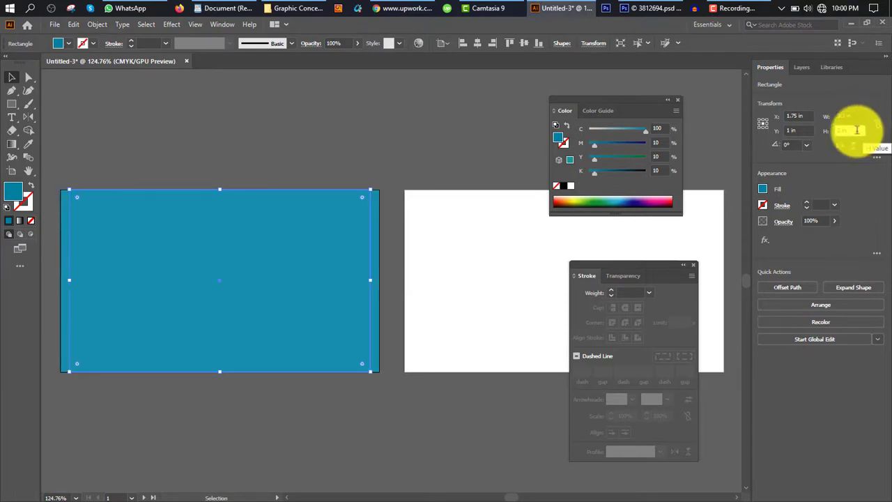
text(1.8)
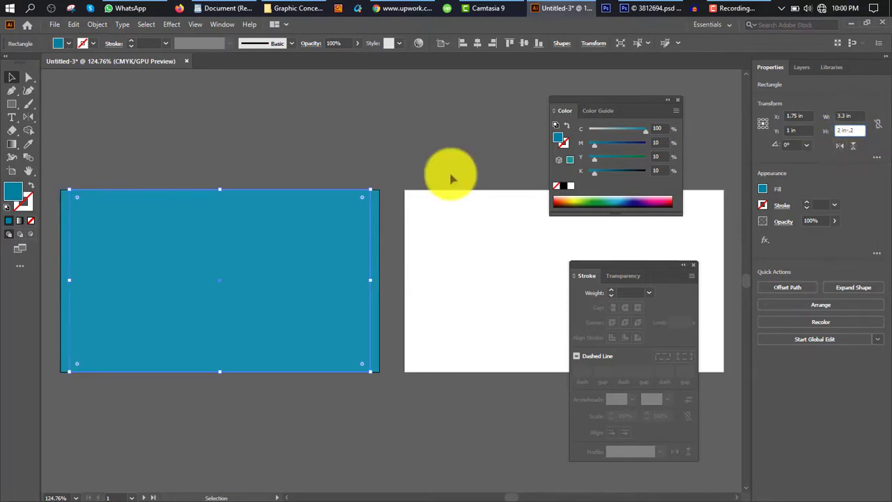
key(Return)
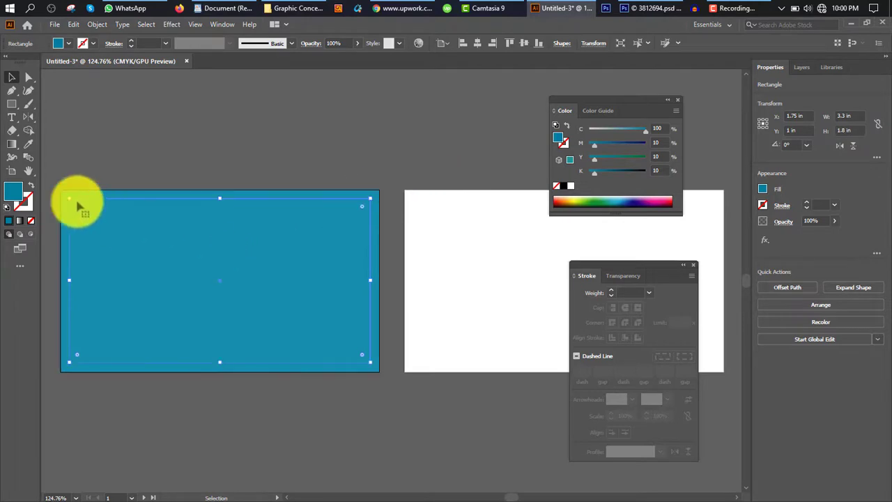
click(30, 223)
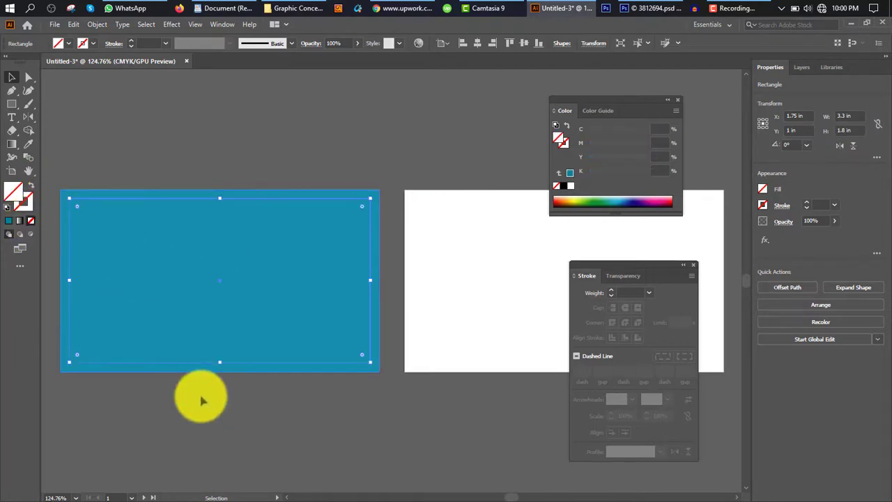
right_click(237, 173)
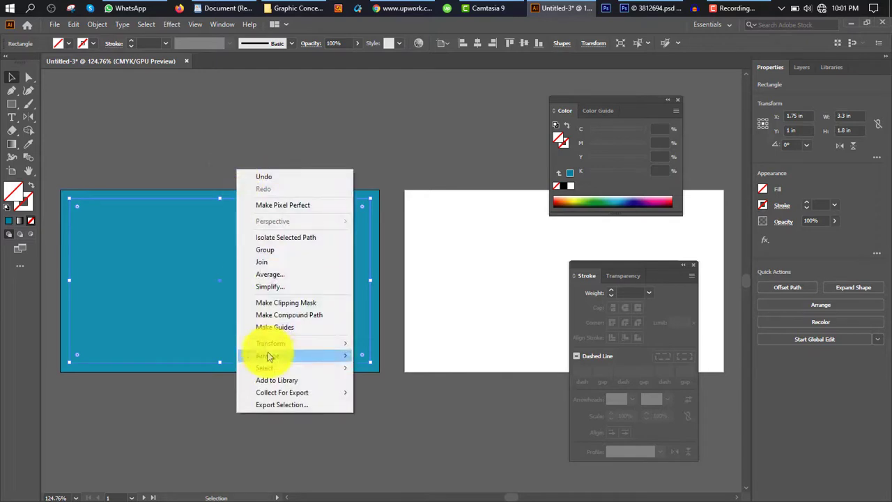
click(272, 327)
Duplicate the teal background rectangle onto the second artboard.
click(186, 279)
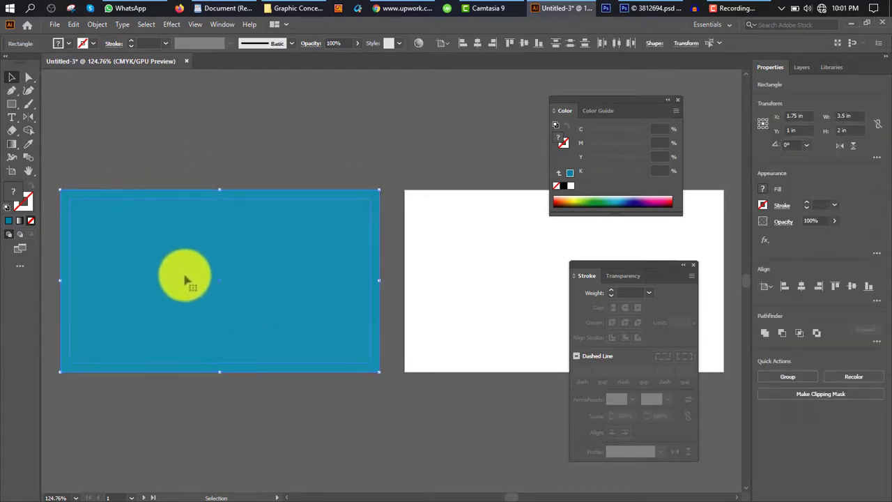
drag(155, 274, 497, 260)
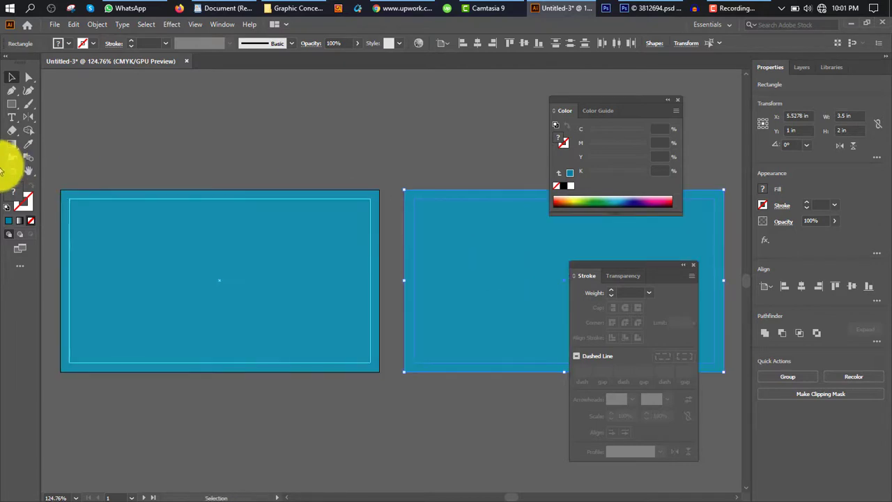
click(355, 143)
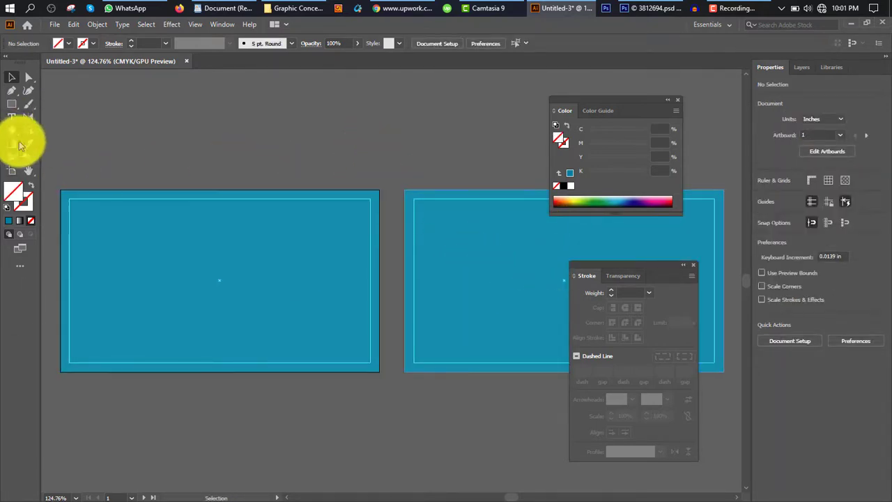
Draw a small circle near the card's centre and fill it white.
scroll(175, 279, up, 1)
scroll(183, 294, left, 1)
scroll(133, 295, up, 1)
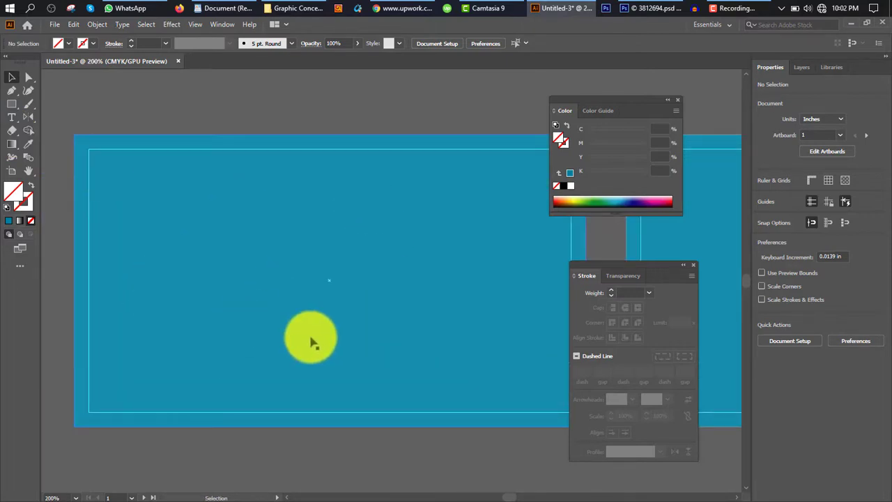
click(12, 103)
key(l)
drag(298, 232, 339, 259)
click(11, 78)
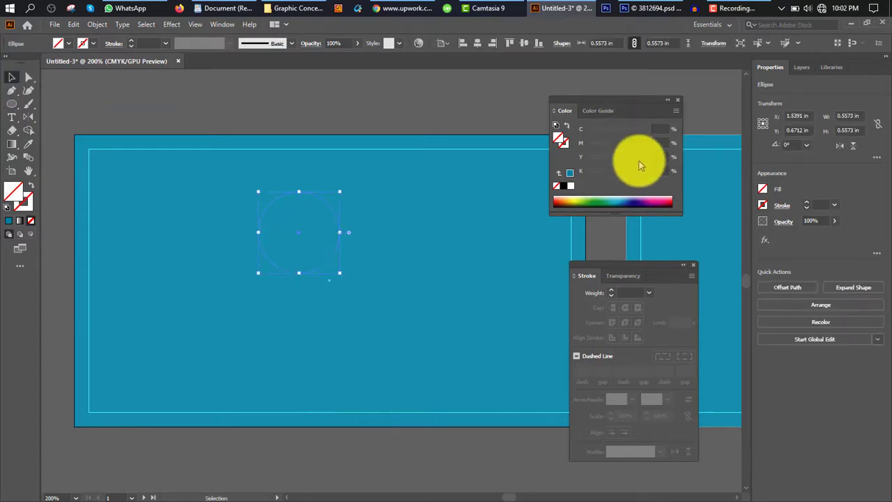
click(571, 187)
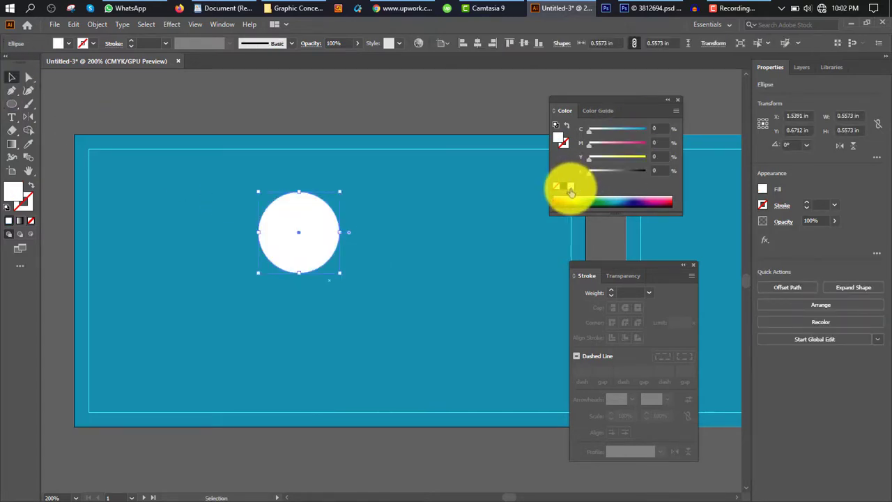
Duplicate the circle in place and turn the copy into a teal ring about 0.36 in wide.
key(a)
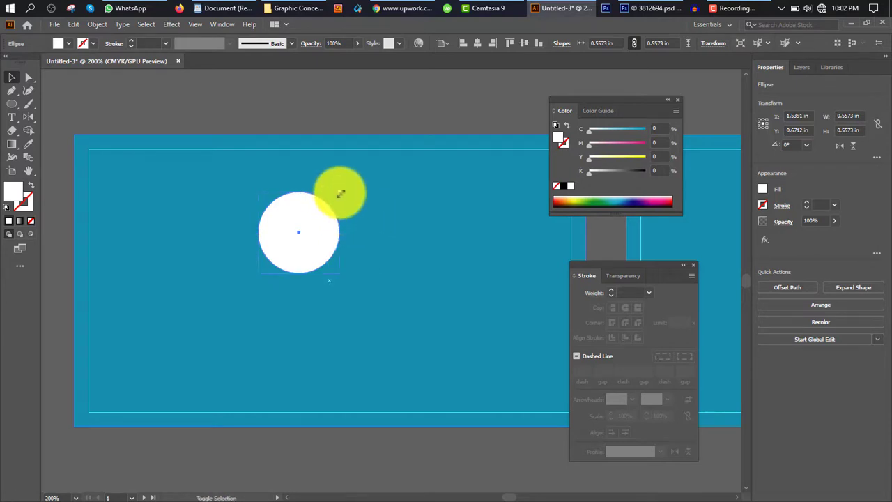
drag(340, 193, 333, 202)
click(28, 143)
click(214, 205)
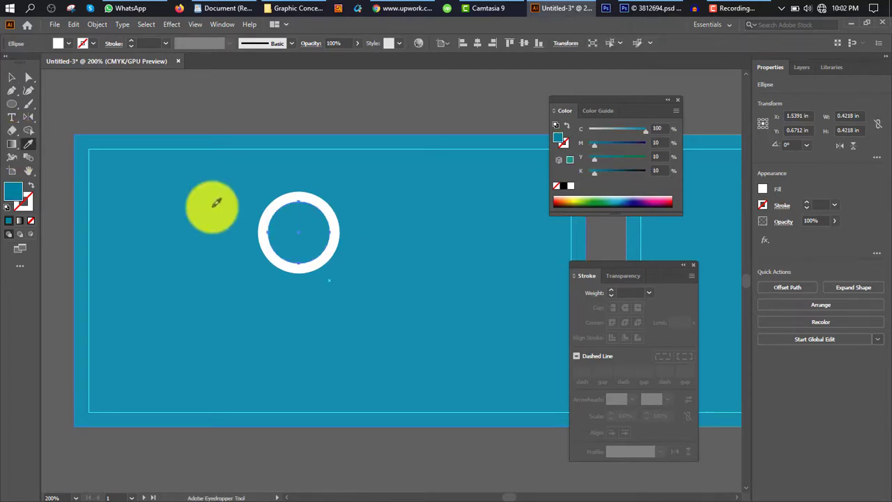
click(12, 77)
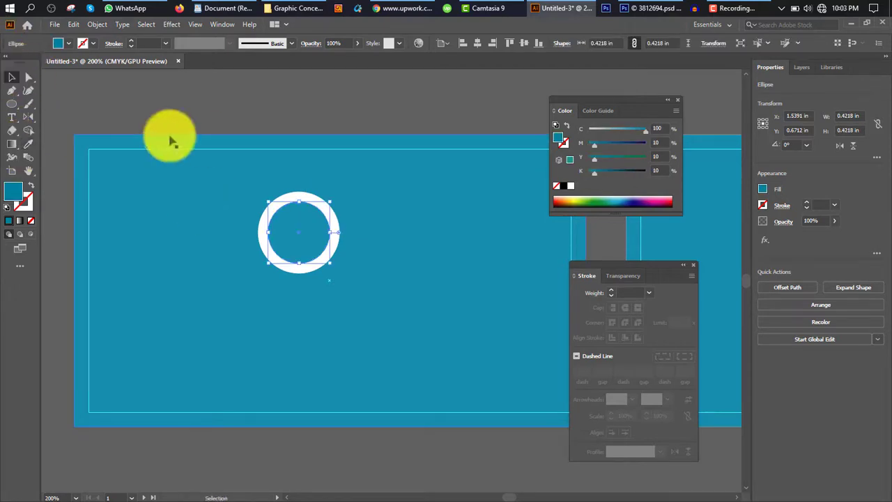
click(30, 186)
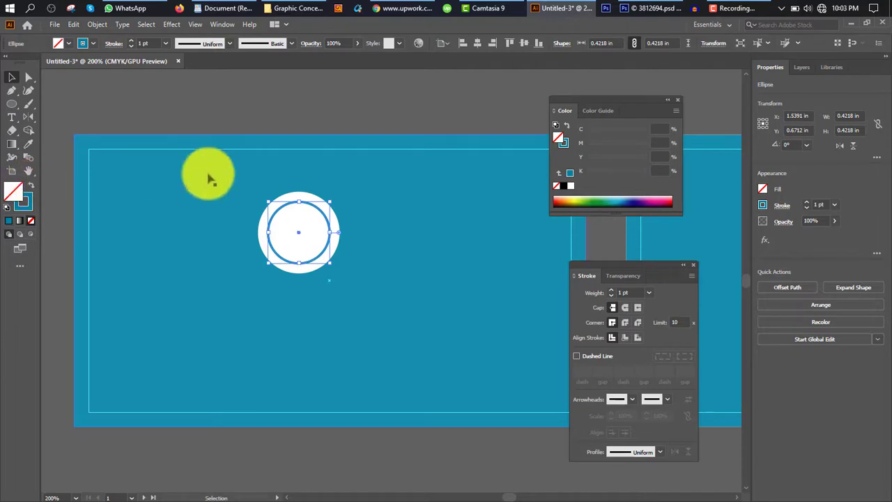
drag(329, 201, 327, 202)
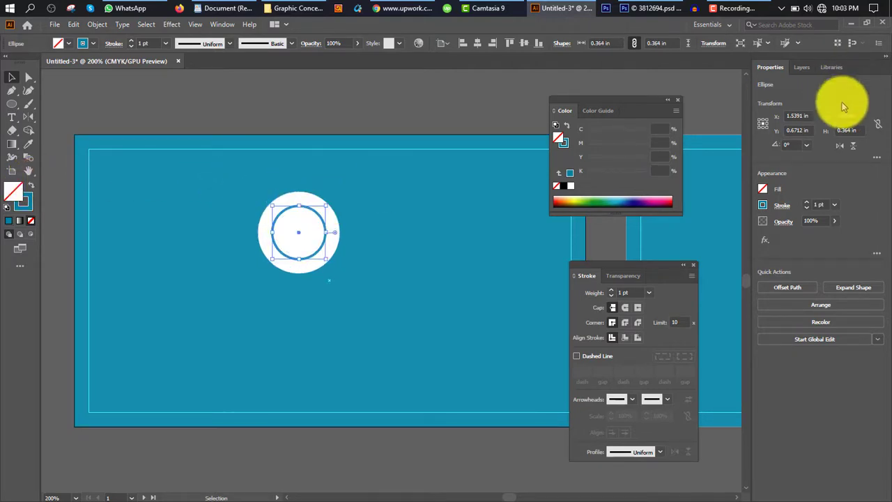
Lock the teal background rectangle with Ctrl+2.
scroll(821, 204, down, 1)
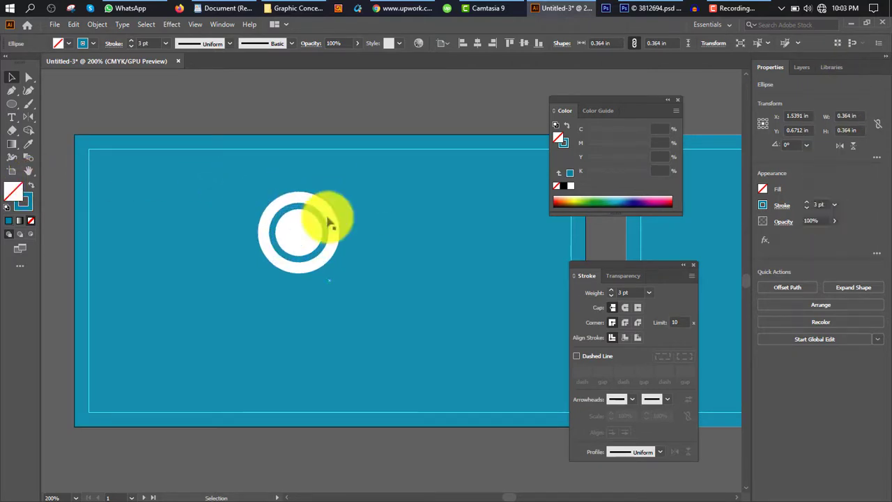
click(184, 218)
key(ctrl+2)
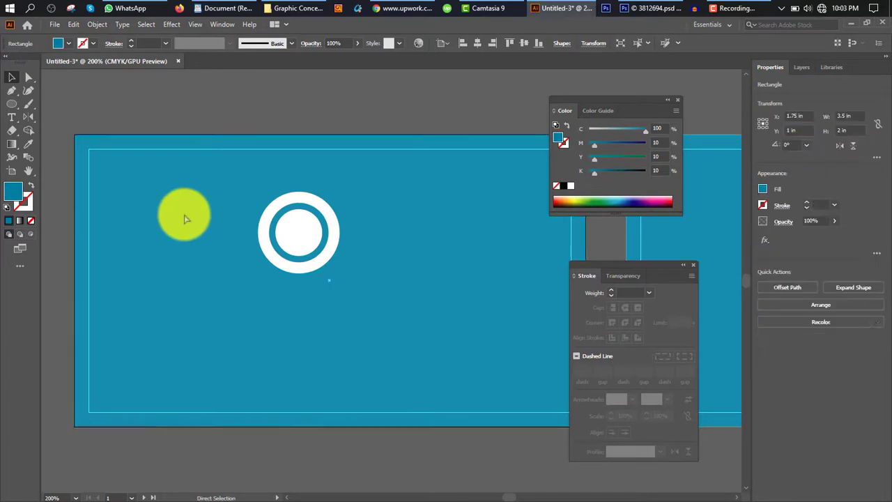
Scale both circles down slightly, undoing an accidental move.
drag(224, 206, 367, 318)
drag(341, 191, 335, 197)
drag(298, 233, 319, 239)
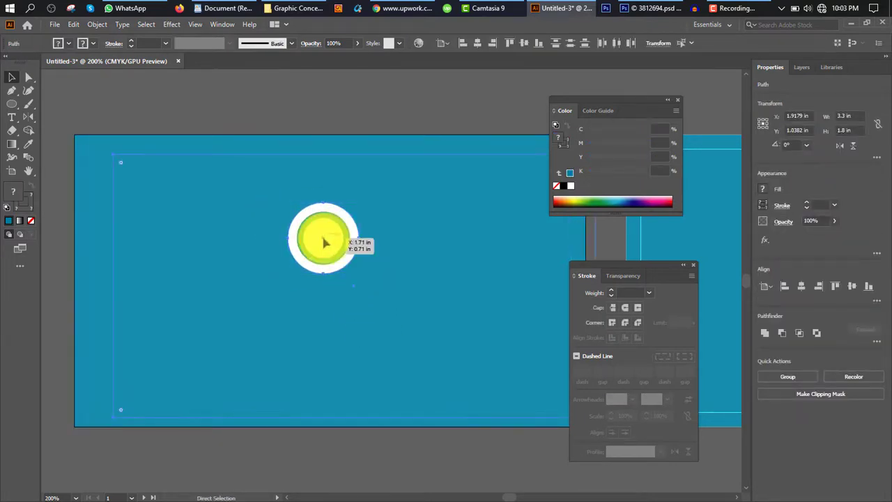
key(ctrl+z)
Lock the guides from the canvas context menu.
click(239, 111)
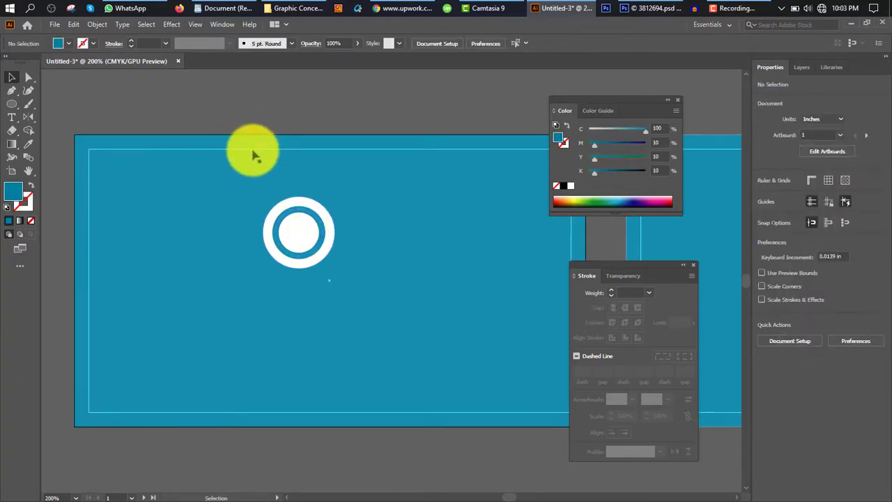
click(254, 149)
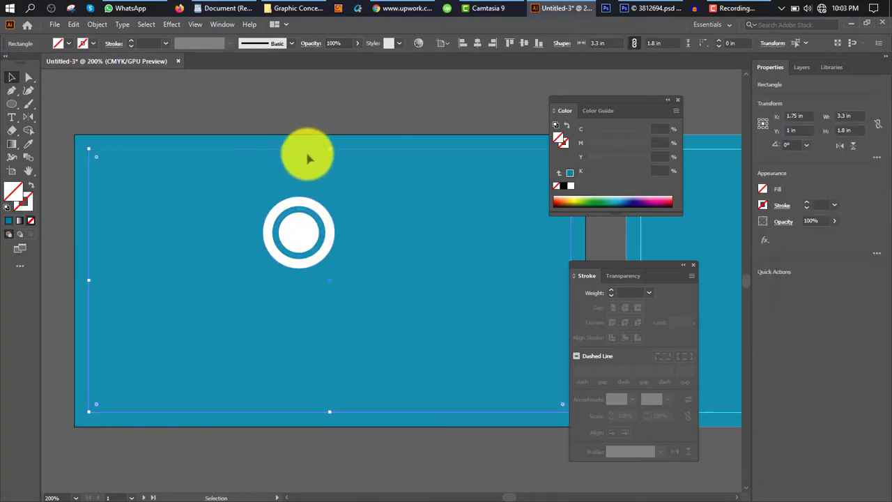
click(288, 110)
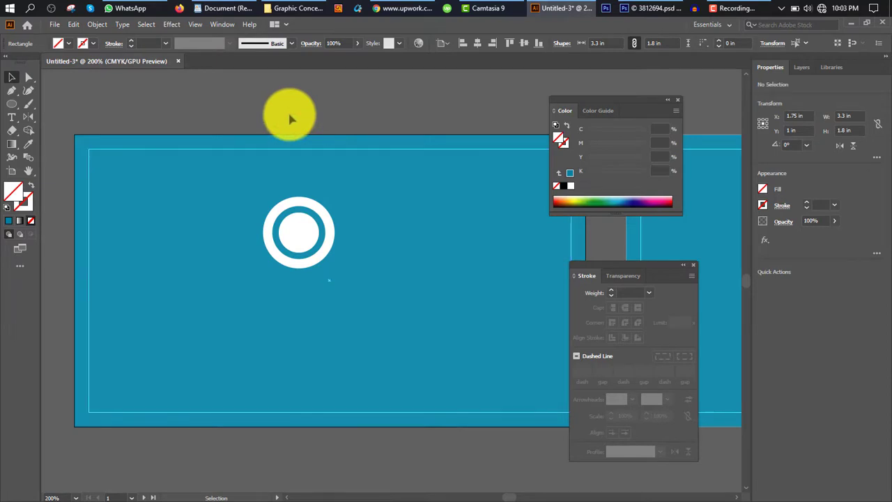
right_click(251, 109)
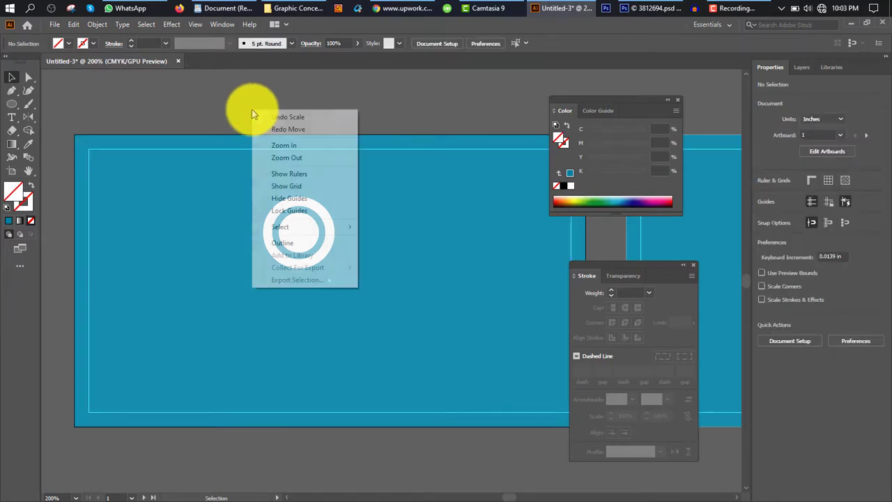
click(321, 212)
Scale the circle icon down further, to about 0.27 in wide.
drag(223, 203, 397, 295)
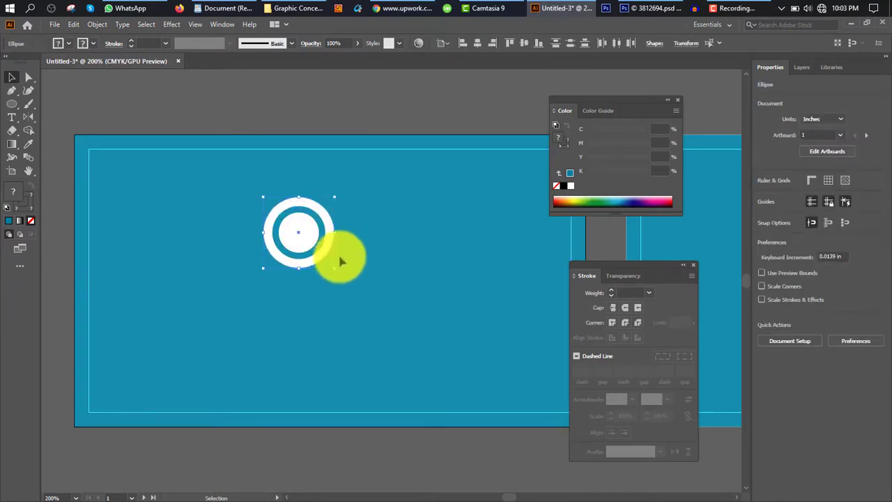
drag(336, 196, 318, 212)
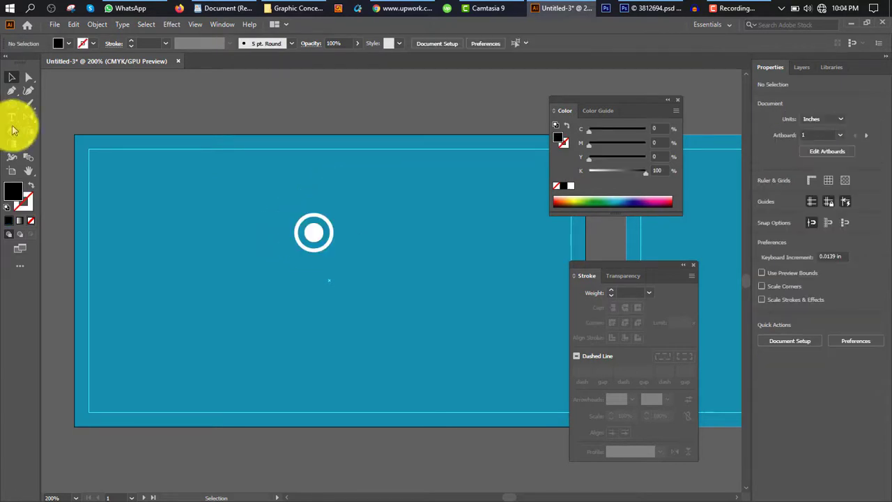
click(12, 117)
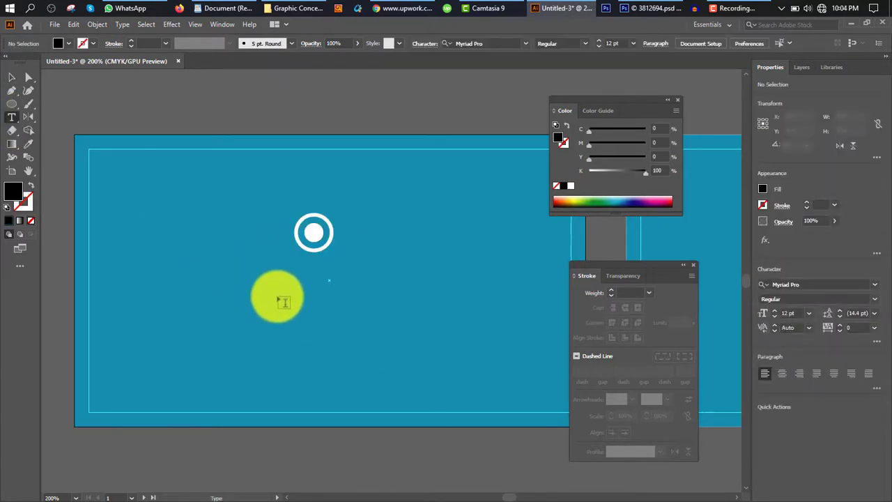
Type 'Company Name' below the icon and set it in Gotham Bold.
click(282, 299)
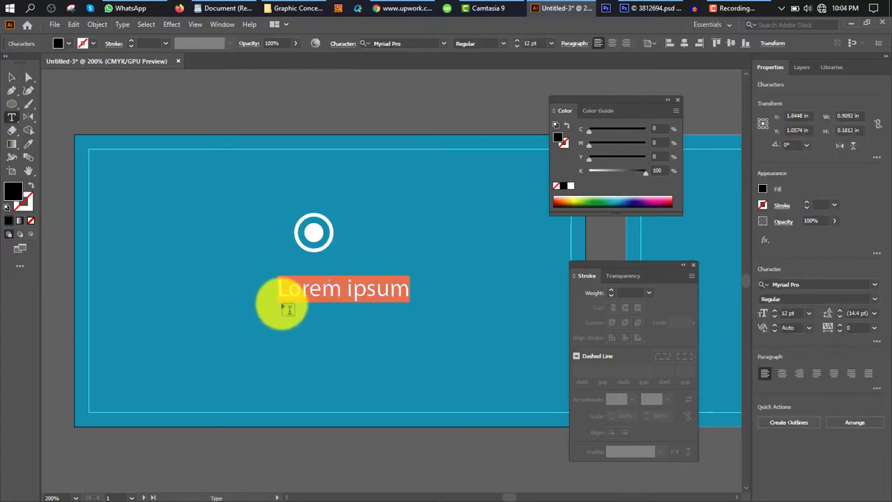
text(Com)
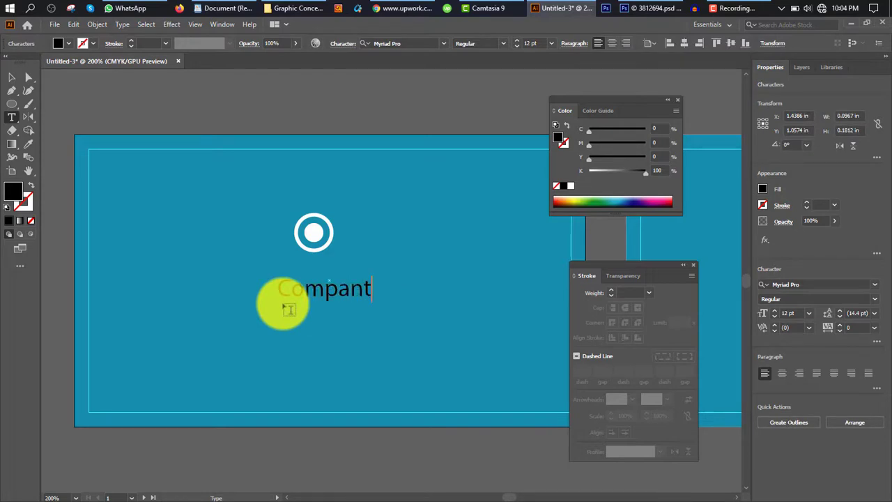
text(pany Name)
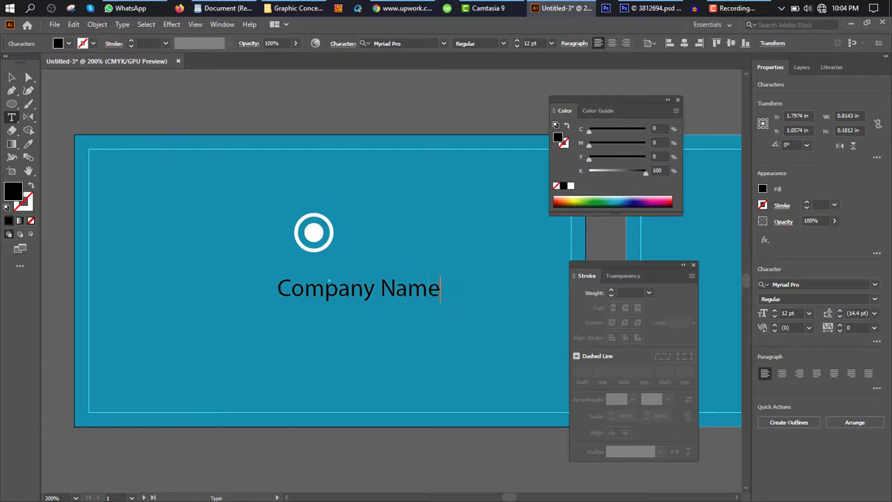
key(Escape)
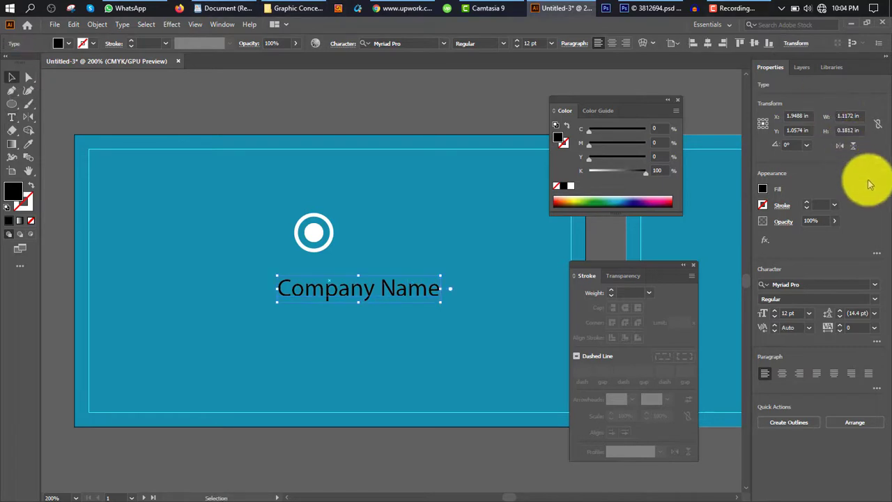
click(872, 284)
text(Gotham)
key(Return)
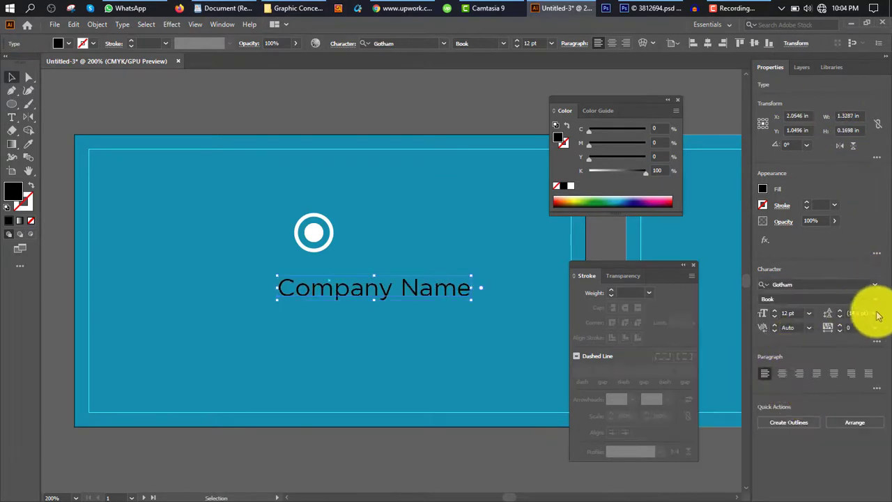
click(874, 300)
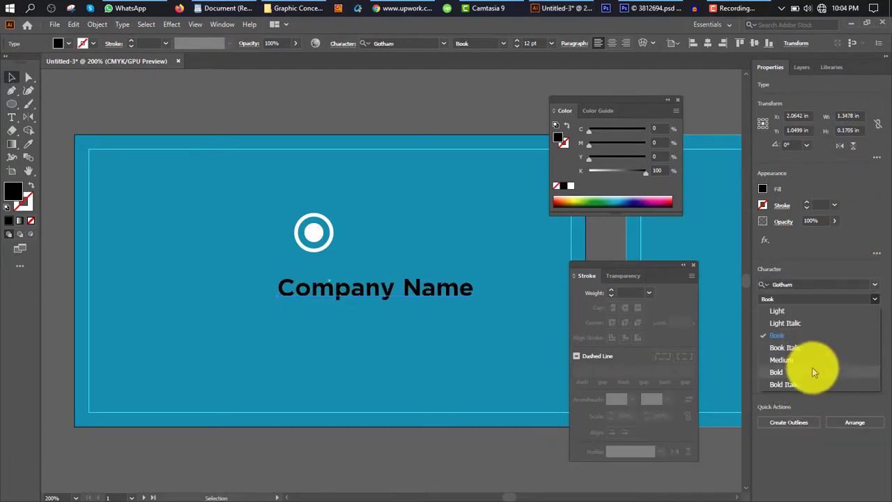
click(812, 367)
Make the heading white, sampled from the icon, and enlarge it.
drag(382, 291, 346, 291)
key(i)
click(315, 224)
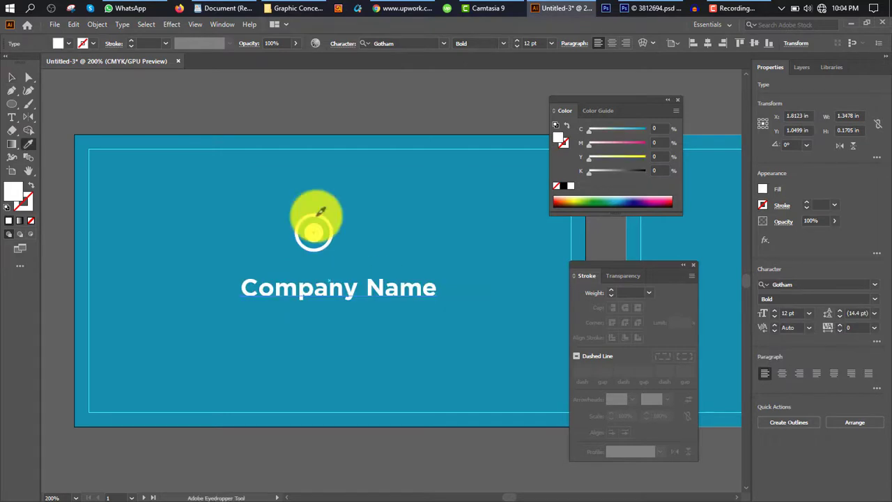
click(11, 79)
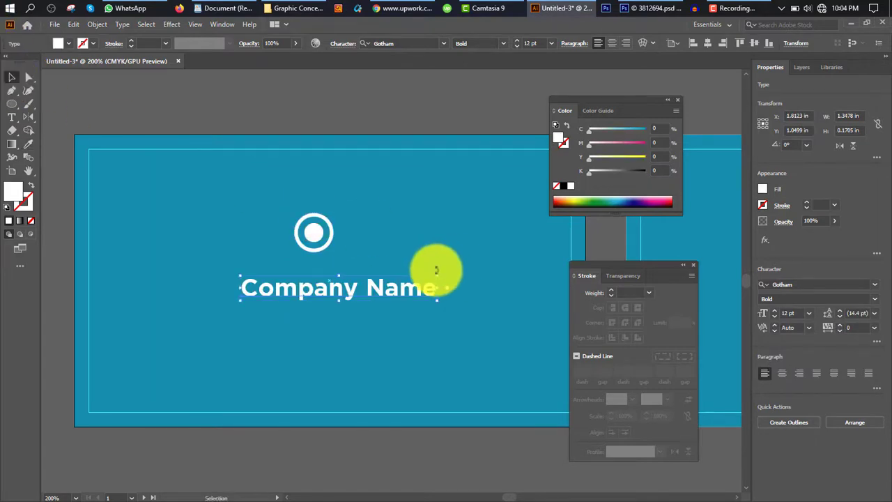
drag(437, 273, 472, 243)
Centre the icon and 'Company Name' horizontally, group them, and centre the group vertically.
shift+click(313, 215)
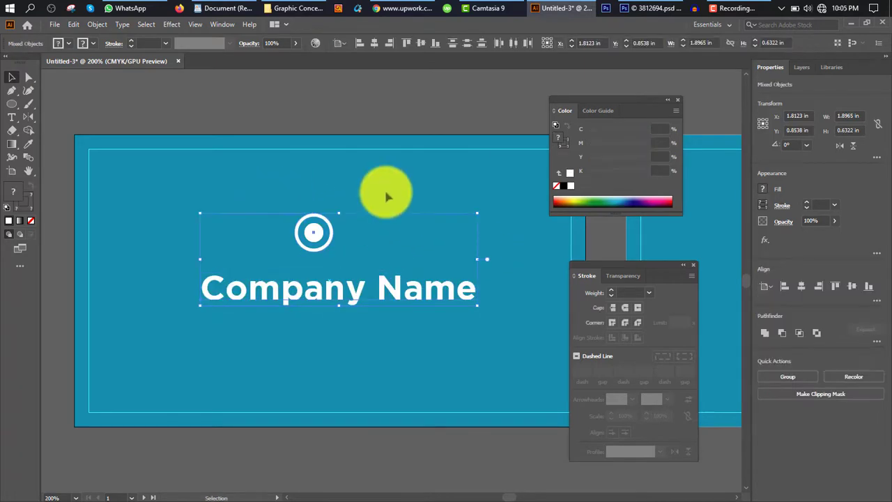
click(381, 43)
key(a)
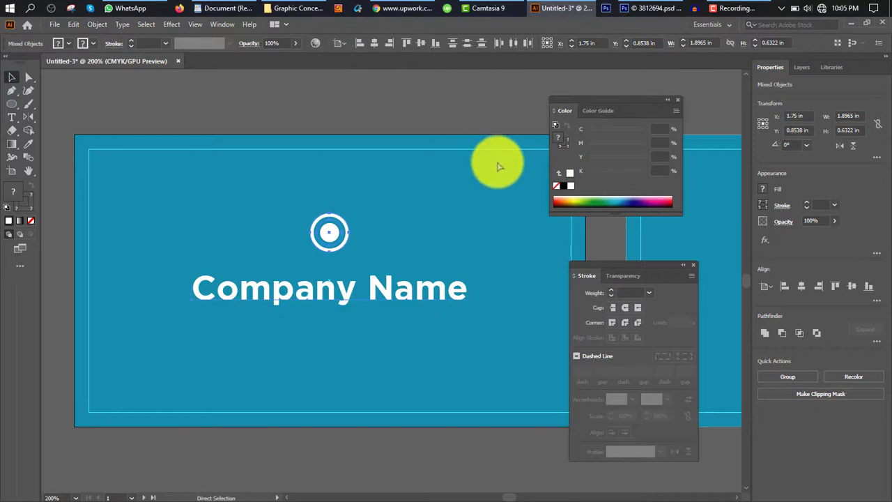
key(ctrl+g)
key(v)
click(421, 43)
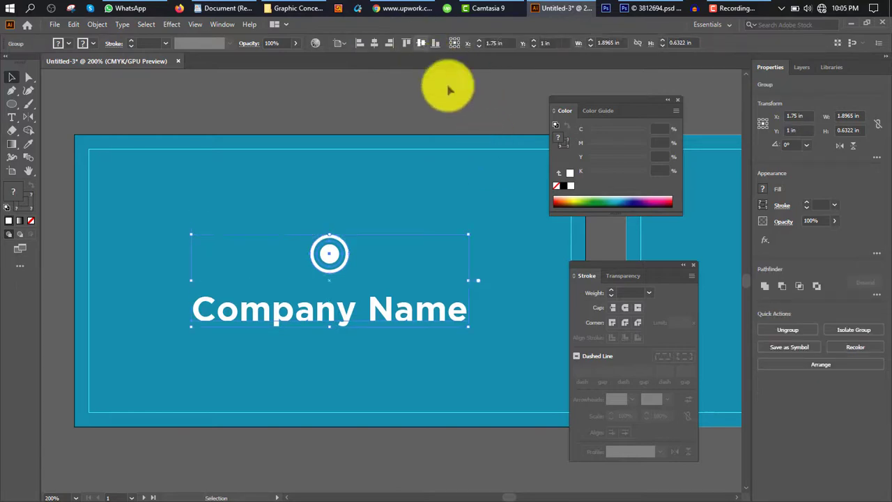
click(362, 98)
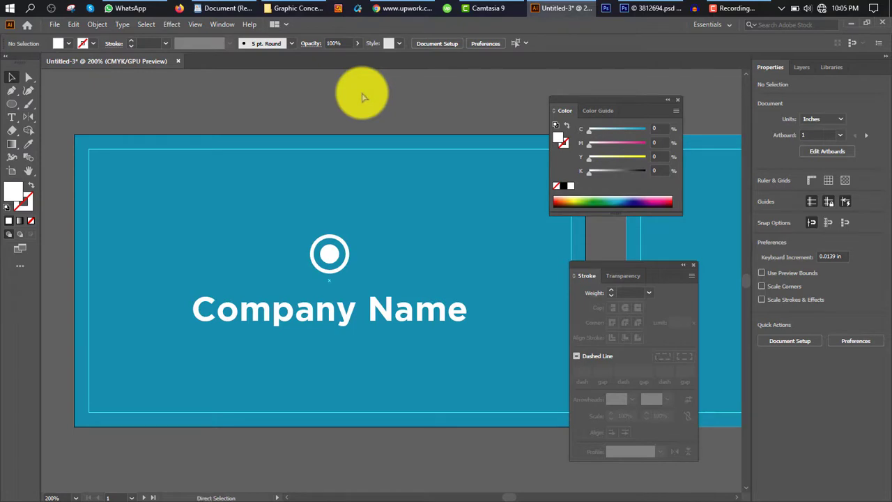
scroll(362, 98, right, 10)
Narrow the back card's teal background from the left, leaving the left side white.
click(160, 279)
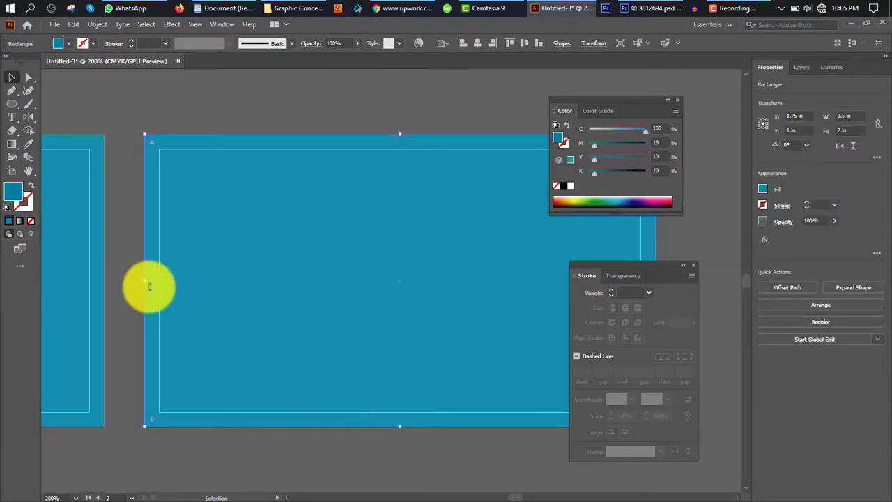
drag(145, 282, 419, 302)
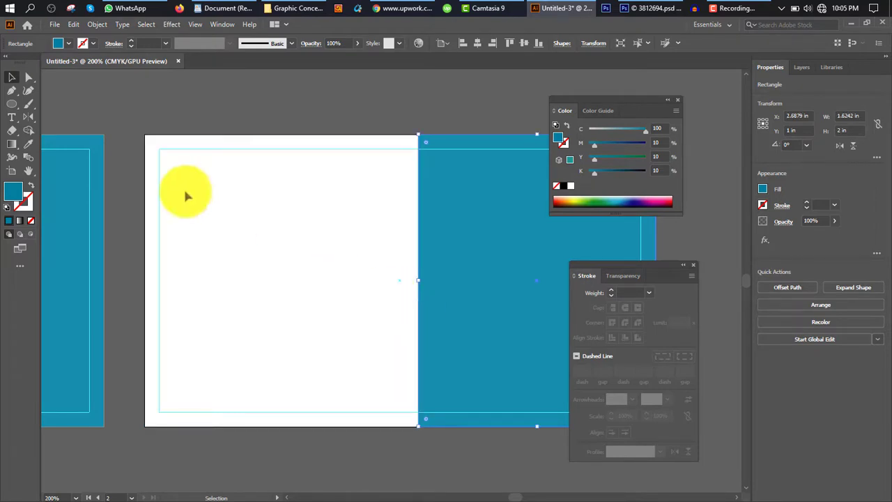
click(412, 123)
Draw a narrow bar beside the teal area, fill it 90% black, and centre it vertically.
click(11, 110)
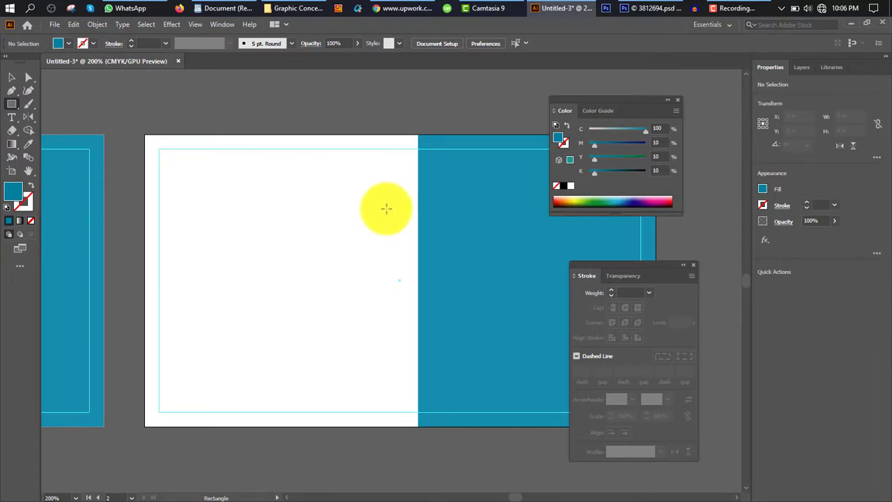
drag(387, 209, 418, 348)
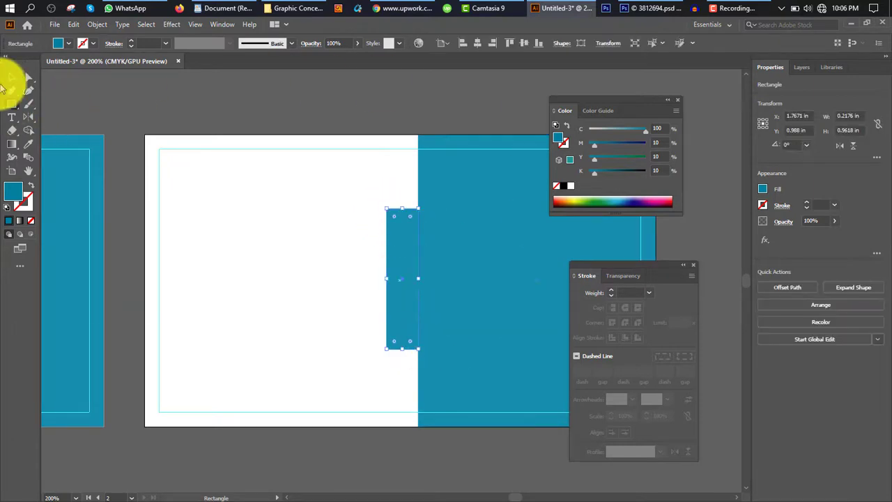
click(10, 79)
click(69, 43)
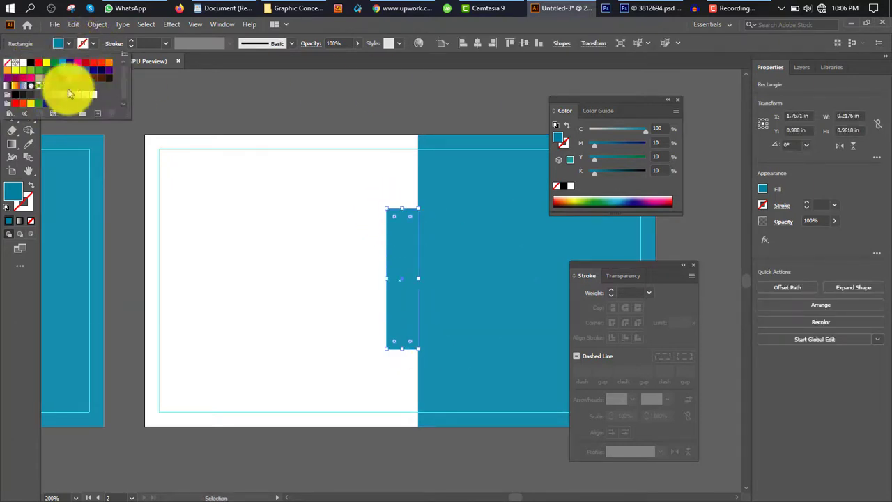
click(32, 96)
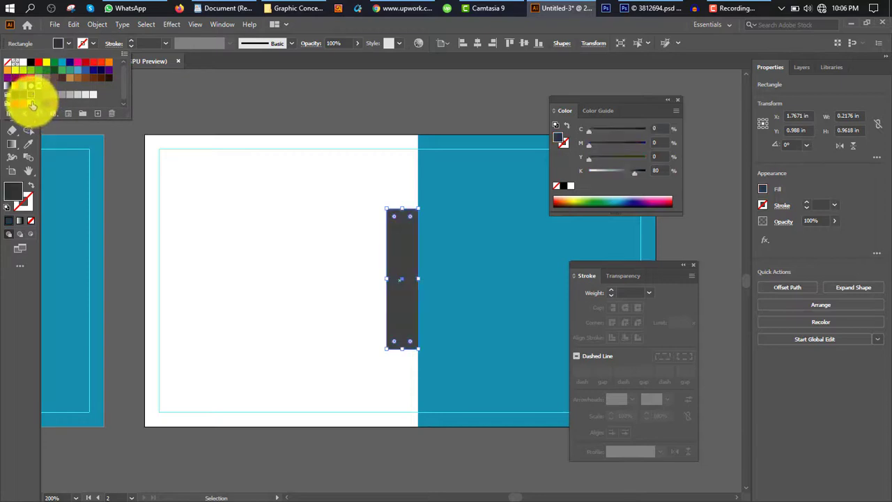
click(24, 98)
key(Escape)
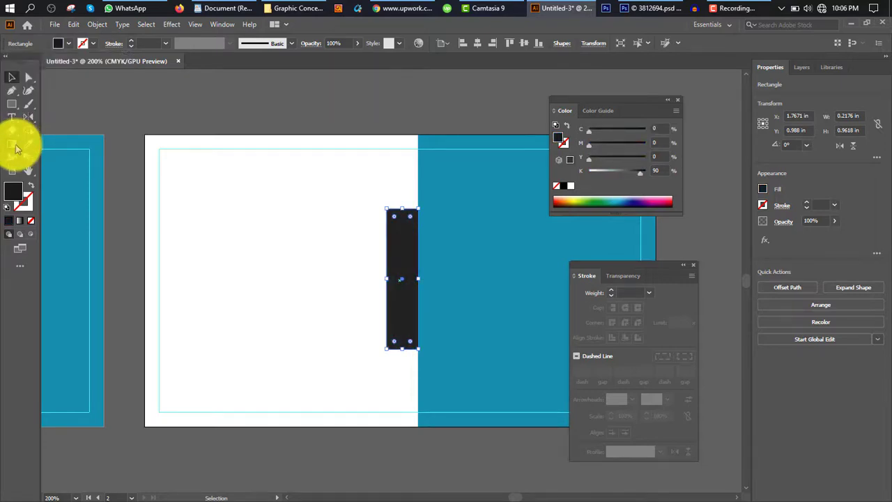
click(479, 43)
key(ctrl+z)
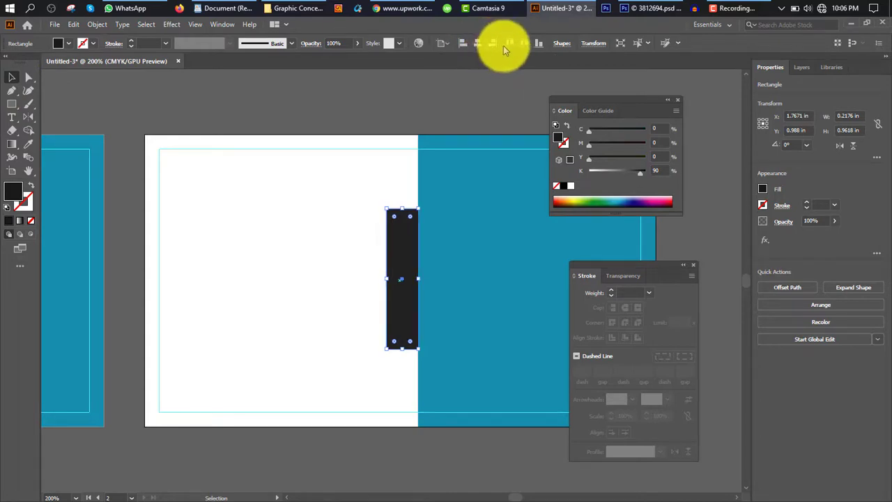
click(526, 43)
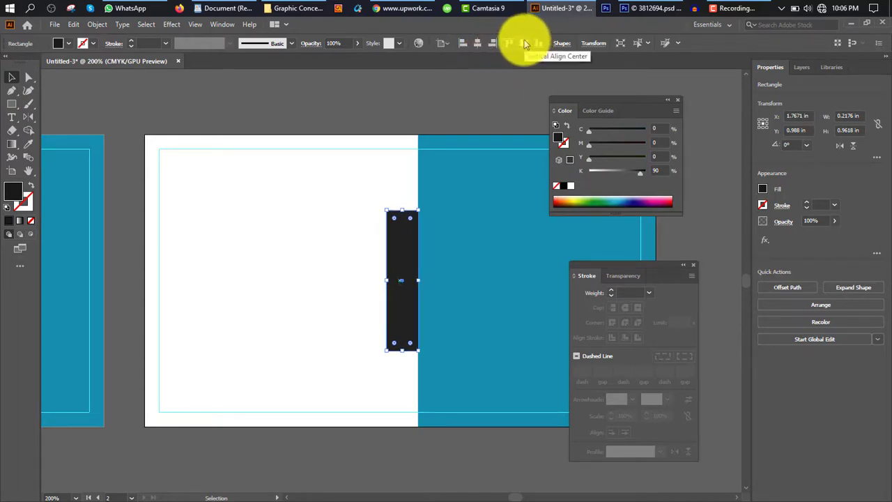
click(363, 188)
Pen-draw a triangle across the top of the black bar, peaking at the teal edge.
alt+scroll(404, 215, up, 3)
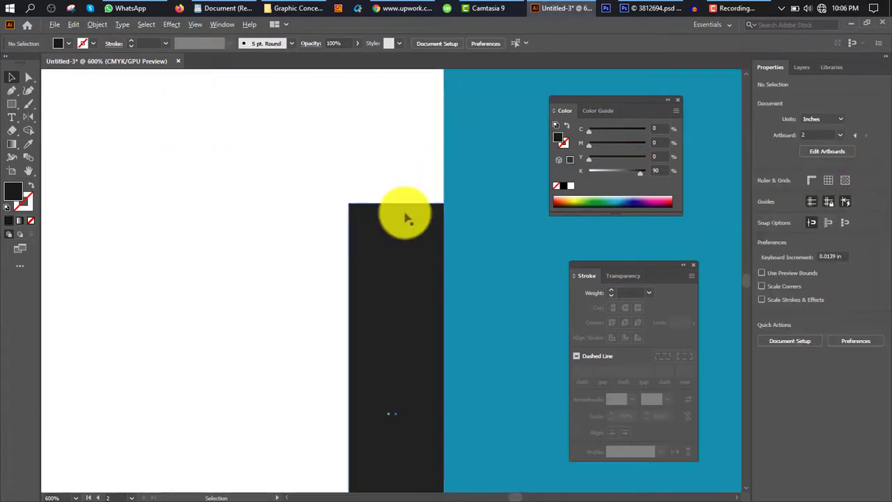
alt+scroll(407, 218, up, 1)
scroll(432, 202, up, 2)
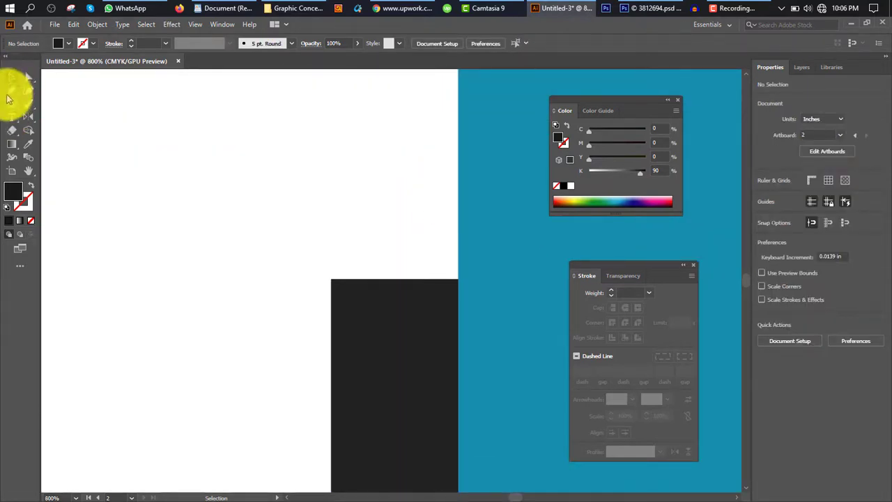
click(10, 95)
click(460, 281)
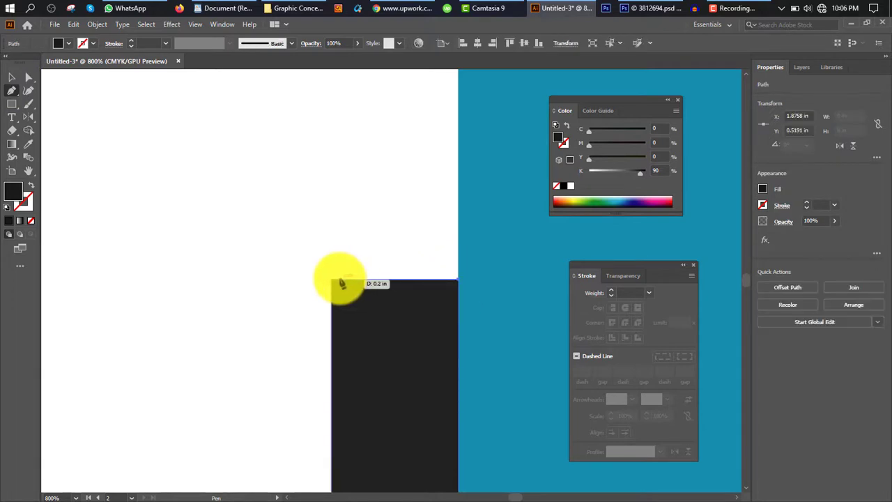
click(332, 280)
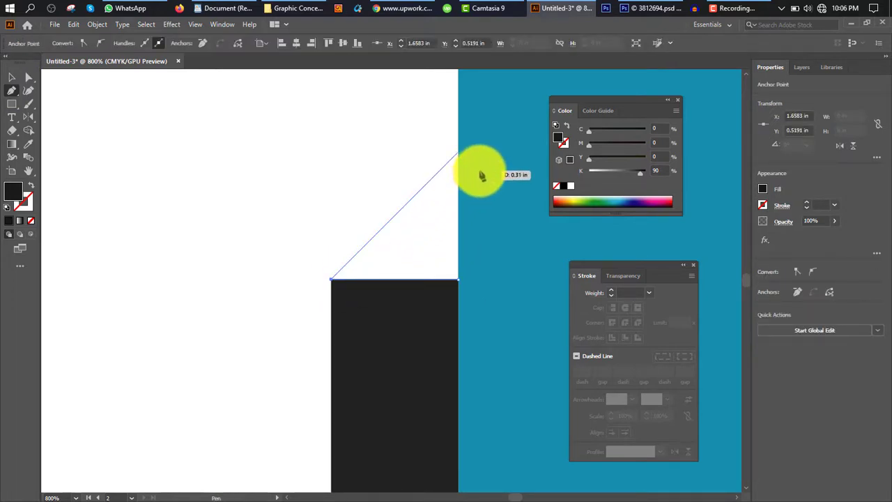
drag(481, 175, 478, 175)
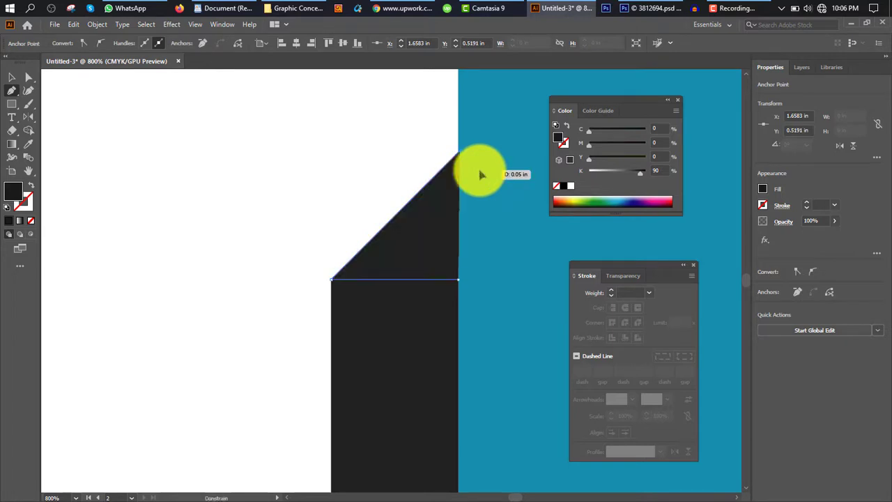
click(460, 281)
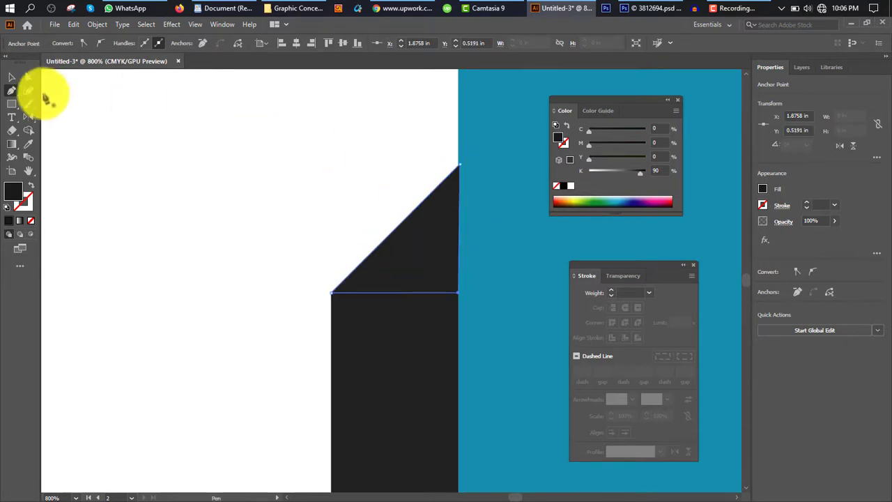
Fill the triangle 70% grey.
click(14, 82)
click(172, 143)
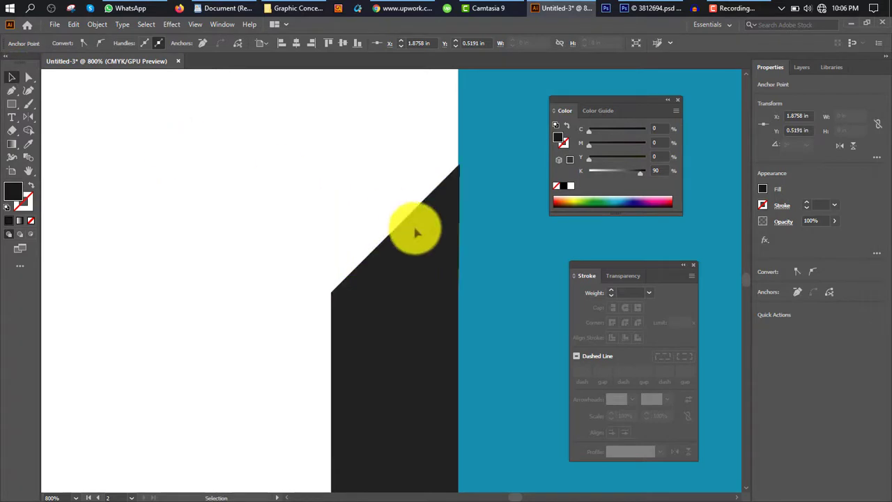
click(413, 224)
click(67, 44)
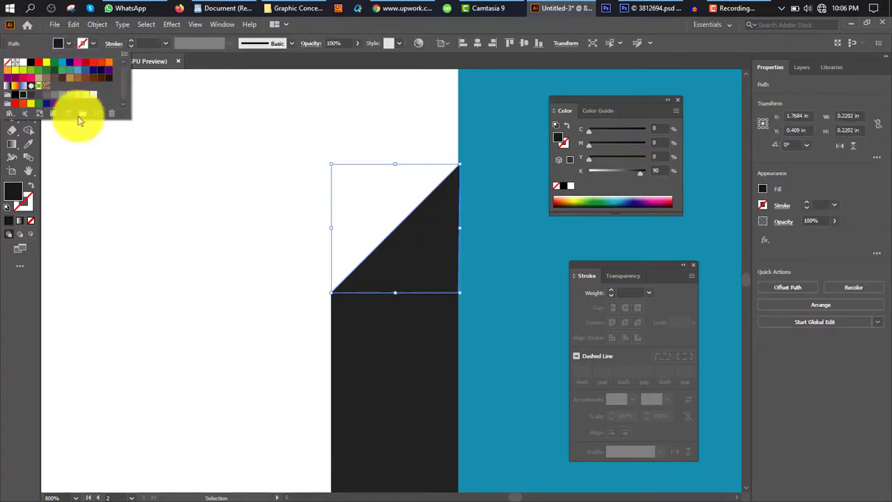
click(37, 100)
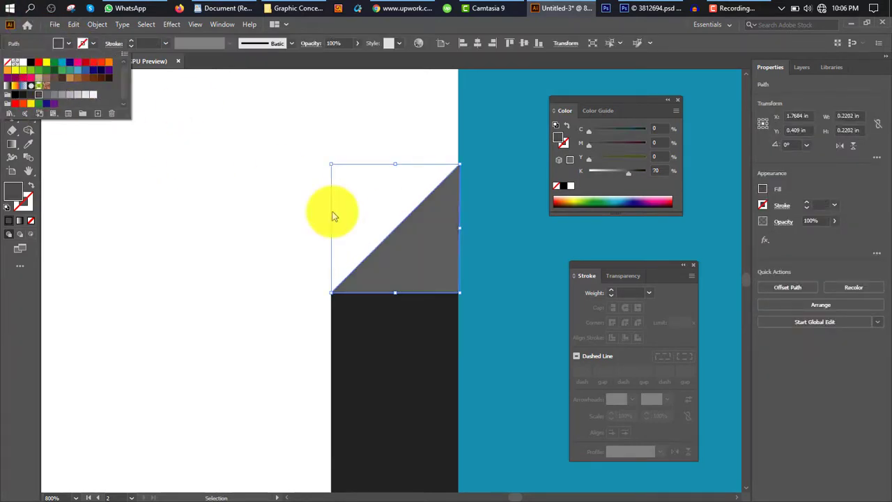
key(ctrl+minus)
key(ctrl+minus)
Copy the triangle below the bar, mirror it, and place a smaller logo group copy on the white side.
drag(411, 120, 422, 460)
drag(425, 465, 427, 465)
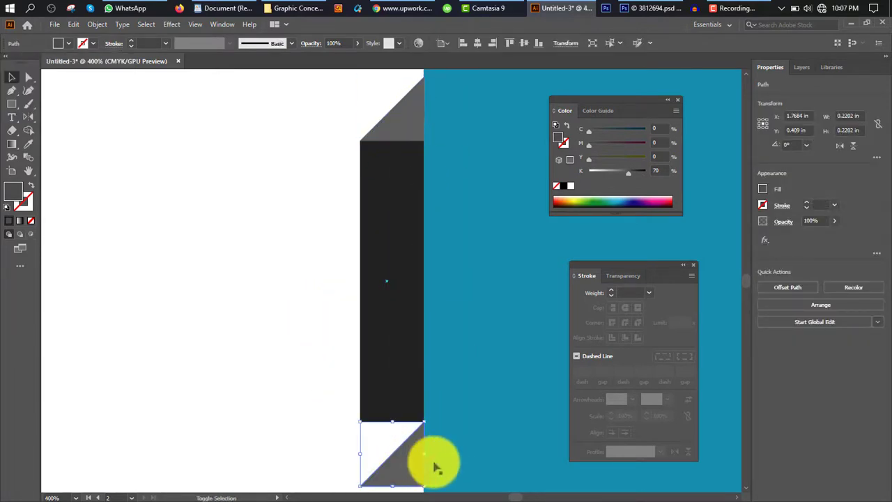
scroll(70, 179, down, 1)
click(29, 119)
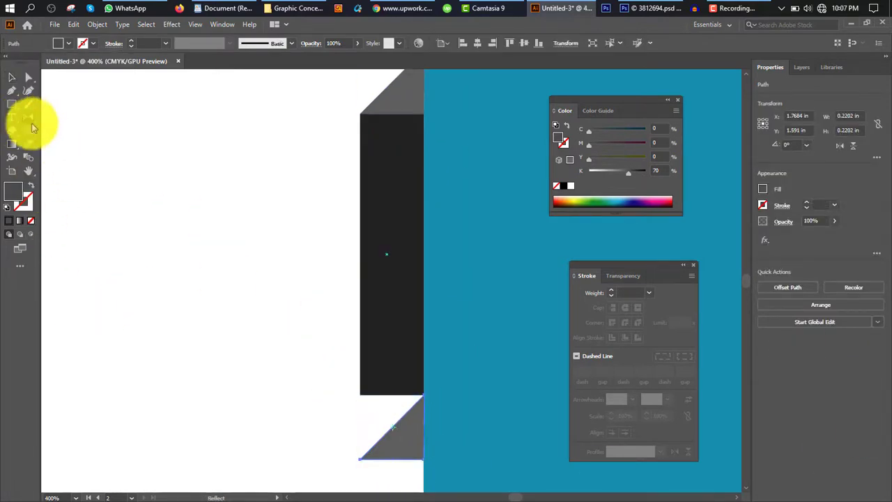
drag(396, 468, 390, 342)
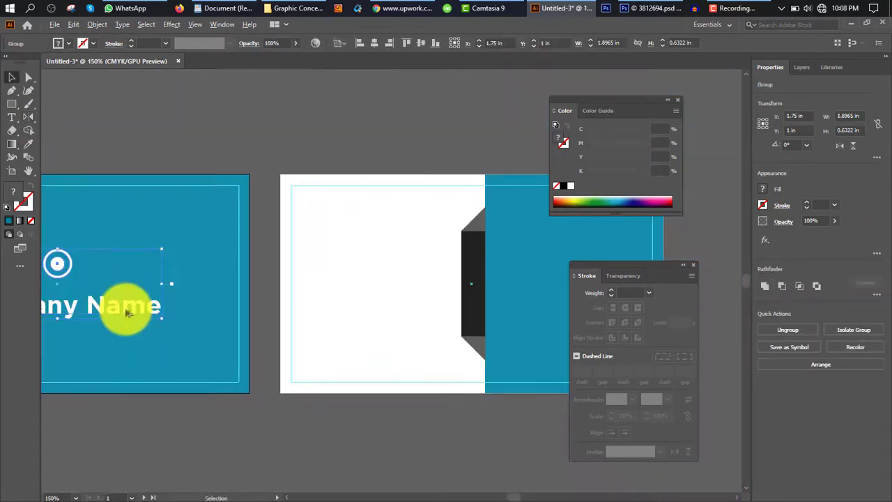
drag(127, 313, 454, 313)
drag(487, 249, 494, 257)
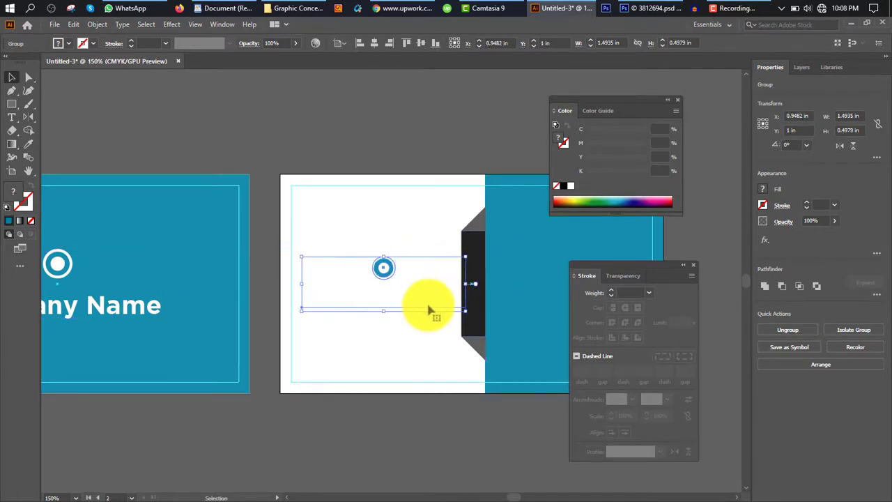
Nudge the small logo into place and select the Company Name text.
drag(427, 307, 421, 307)
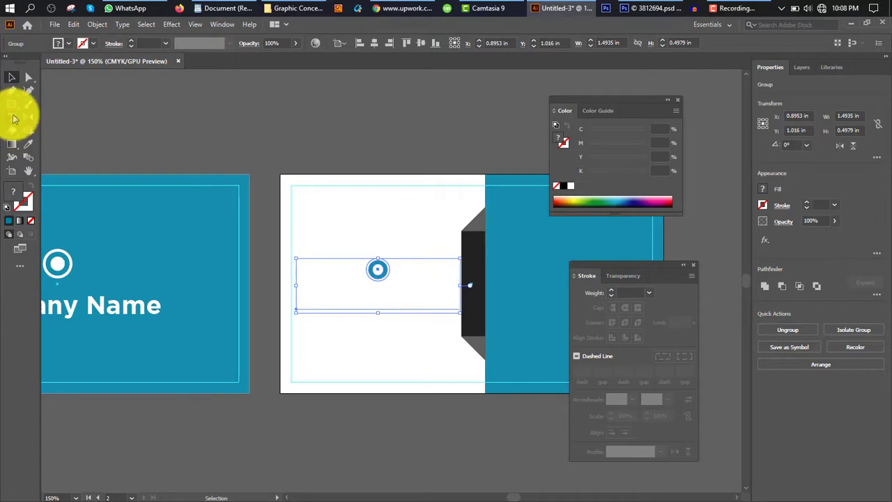
click(13, 118)
triple_click(365, 301)
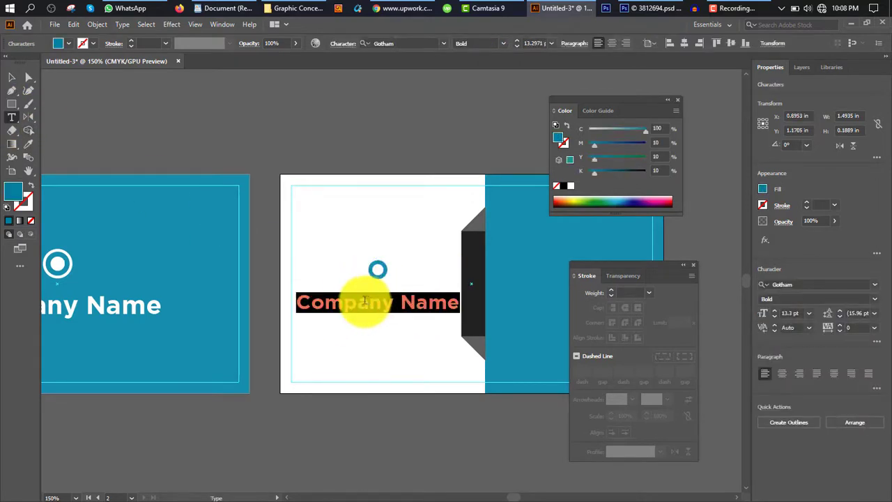
click(28, 145)
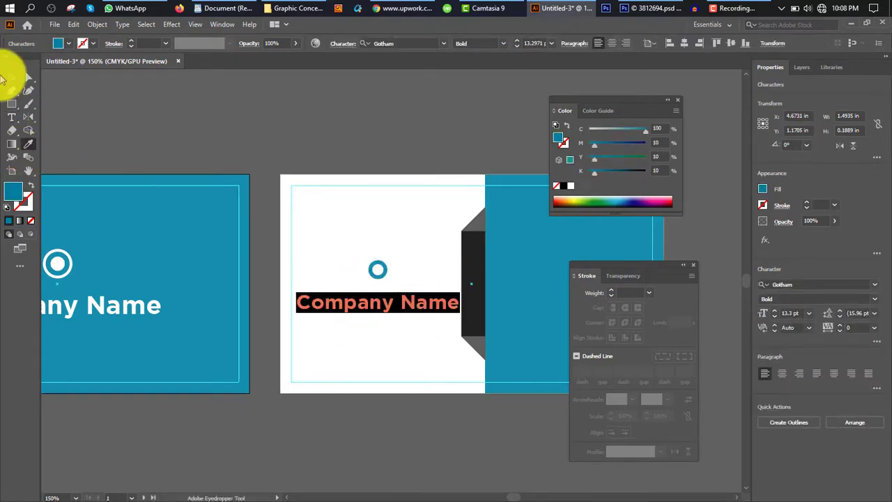
click(12, 80)
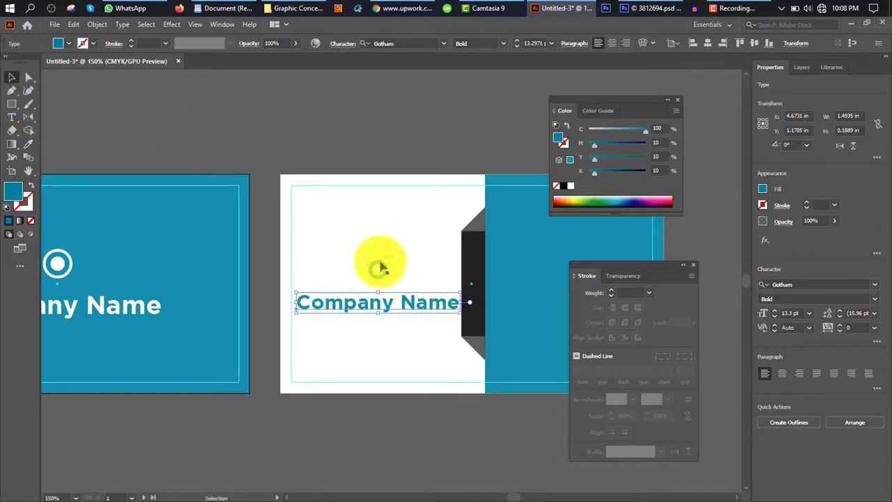
right_click(381, 267)
click(378, 262)
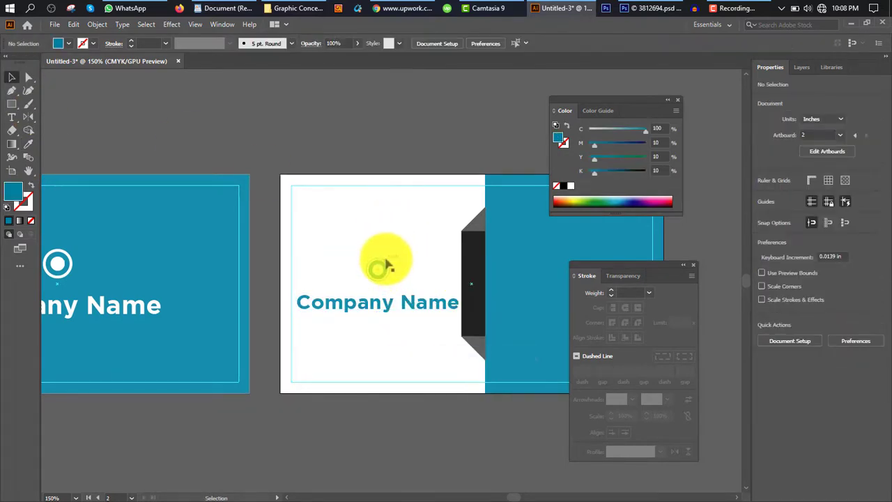
Fill the logo circle with the card's teal, then sample white into the logo group.
click(380, 267)
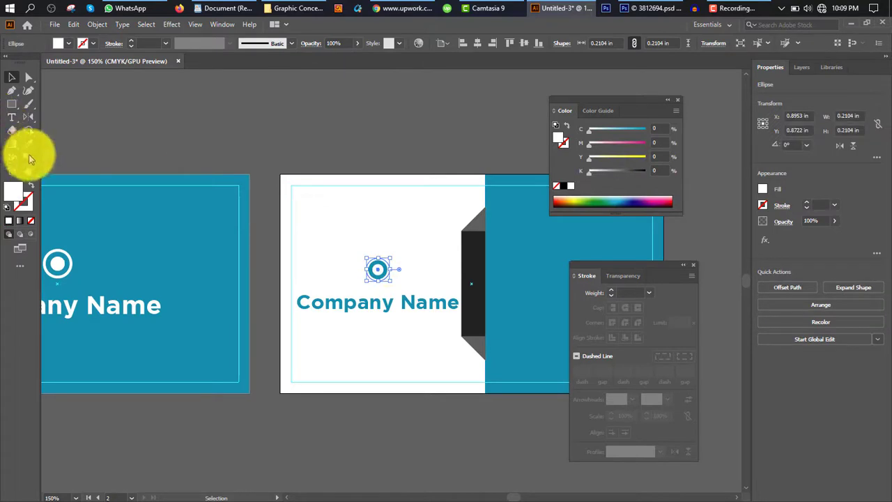
click(28, 145)
click(175, 205)
click(12, 77)
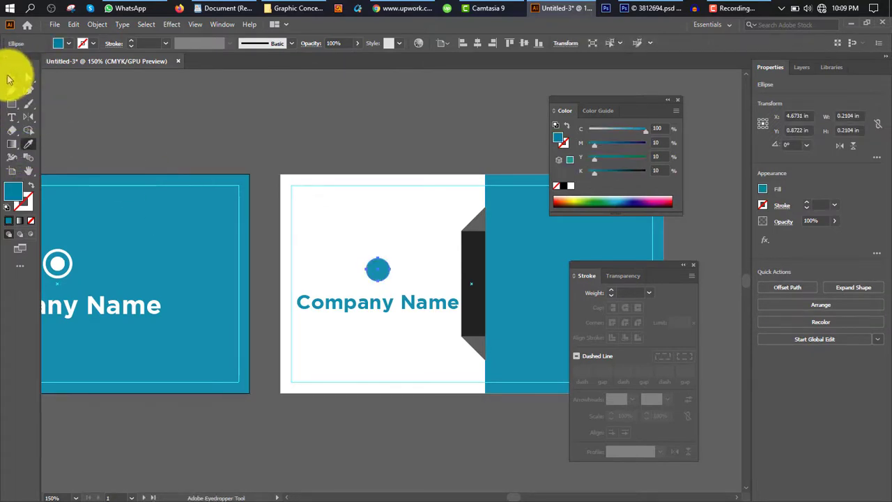
click(378, 270)
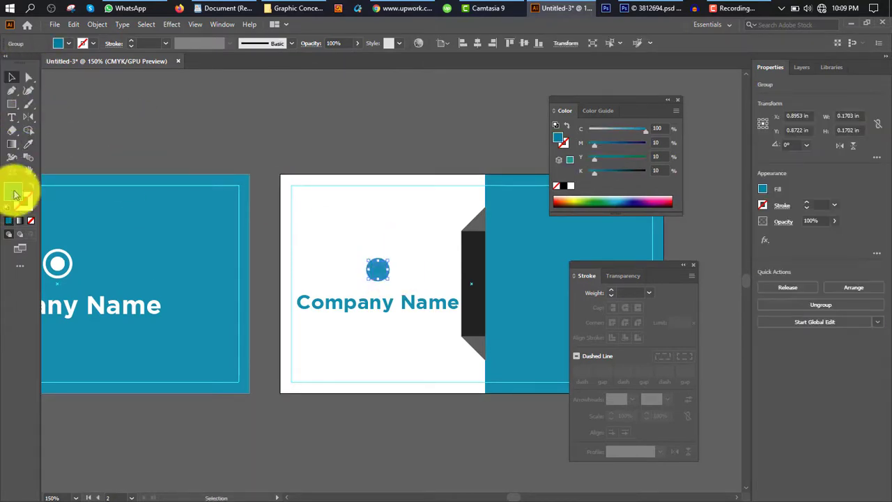
click(28, 144)
click(406, 219)
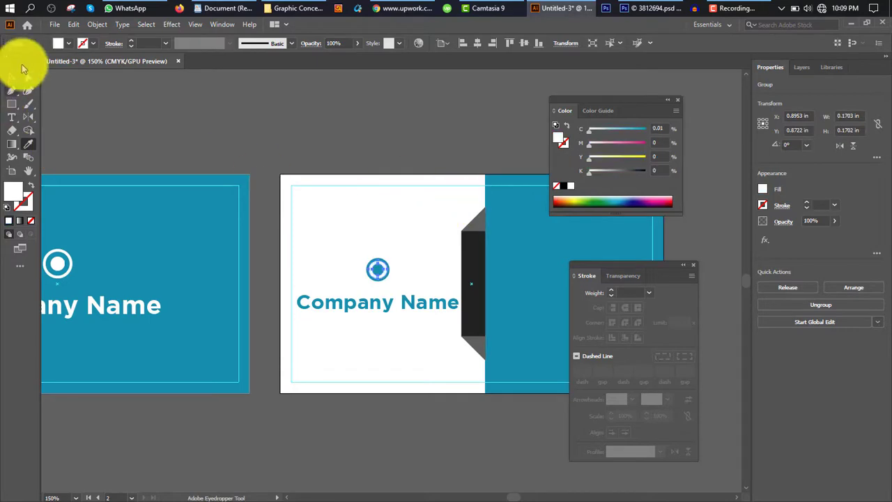
click(12, 78)
Shift the logo and Company Name together slightly left and lower.
drag(364, 235, 428, 358)
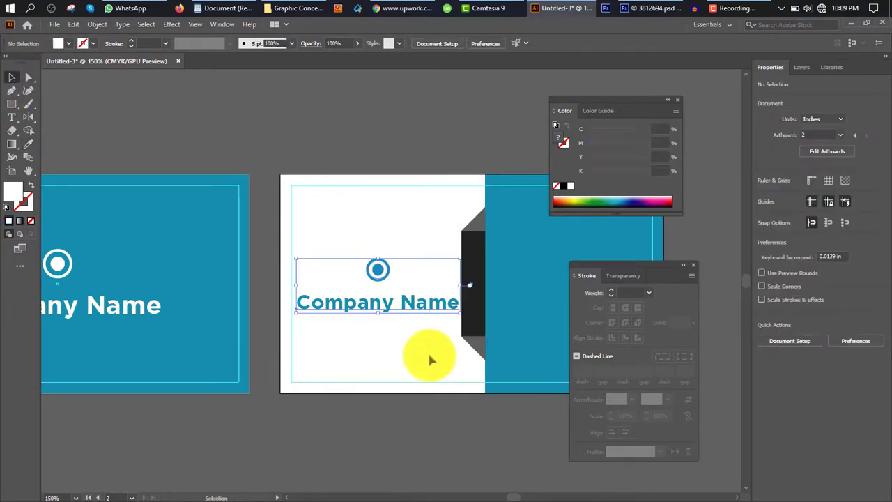
key(Left)
key(Left)
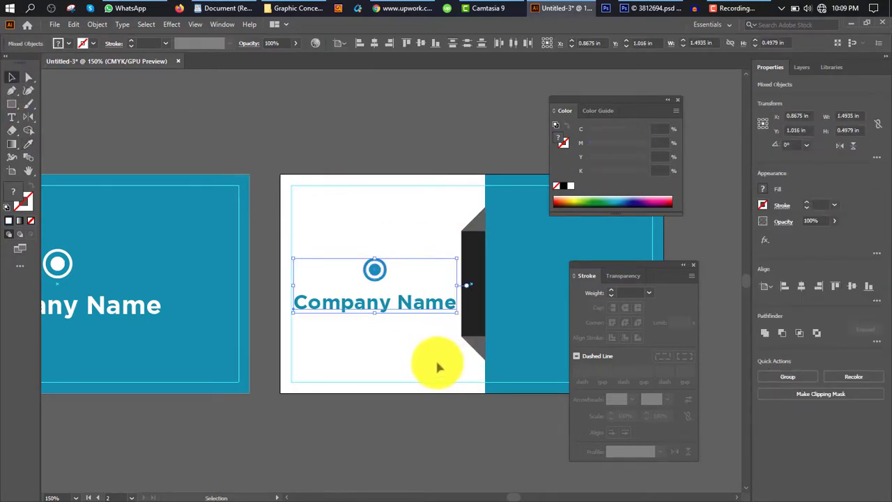
click(438, 367)
drag(339, 256, 406, 323)
click(391, 283)
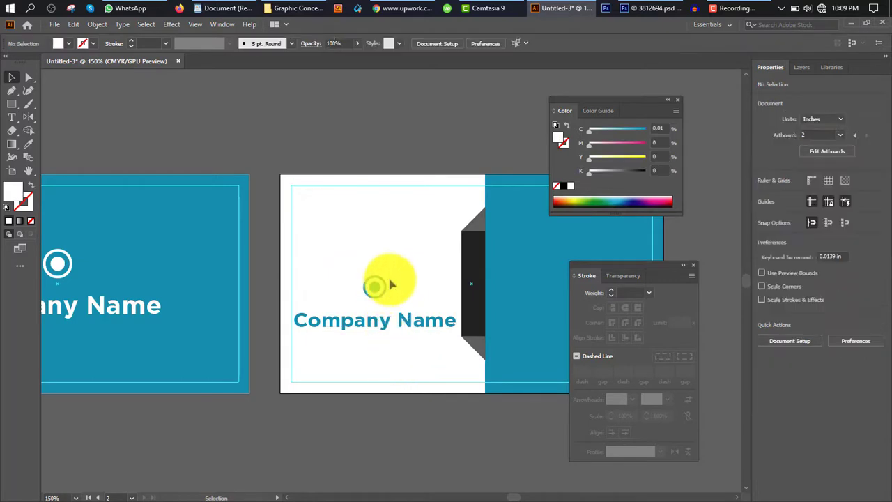
scroll(397, 281, up, 3)
scroll(397, 281, down, 1)
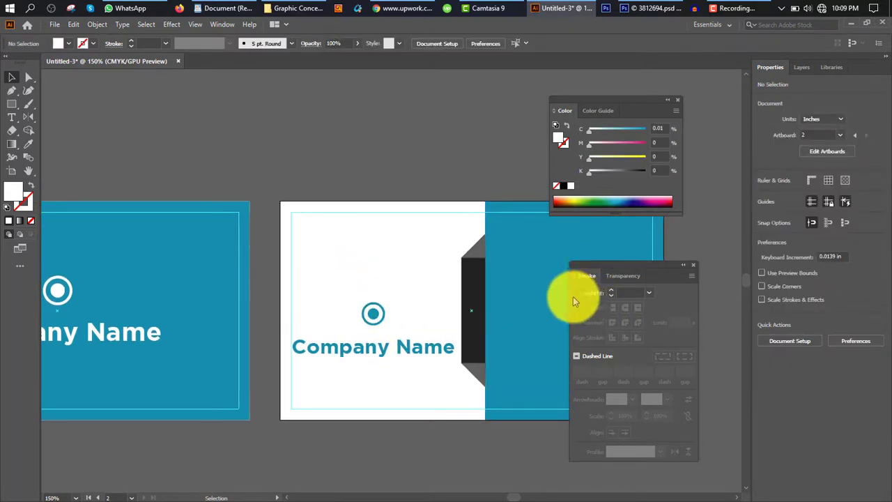
Open the 2931820 icon file.
click(55, 25)
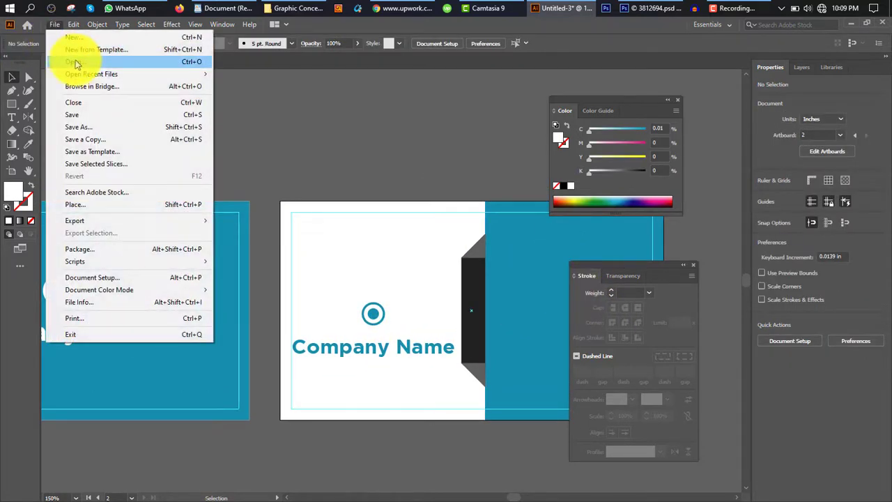
click(75, 62)
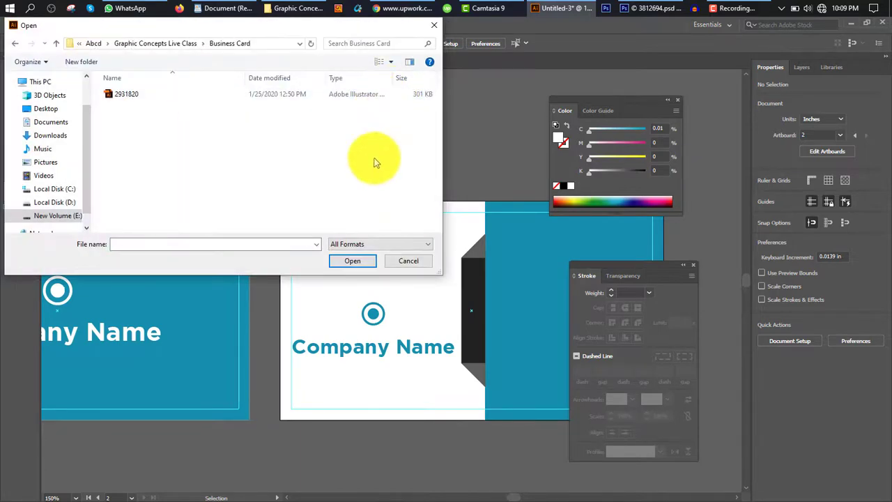
click(363, 95)
click(353, 260)
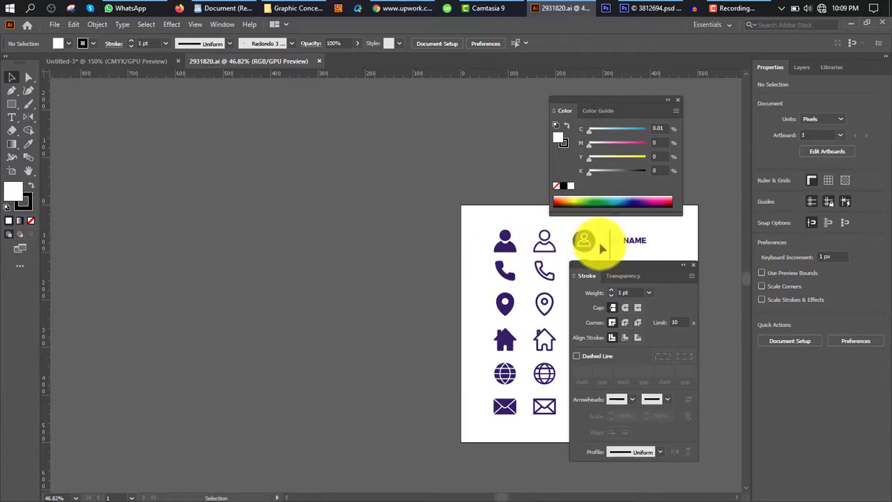
scroll(600, 248, up, 6)
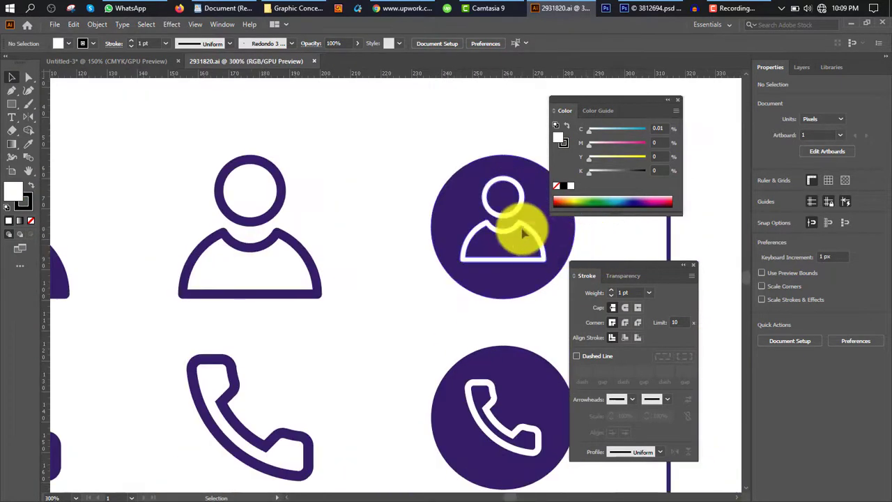
Bring the purple circled person icon onto the card, shrink it and snap it top-left.
click(472, 209)
drag(538, 251, 317, 227)
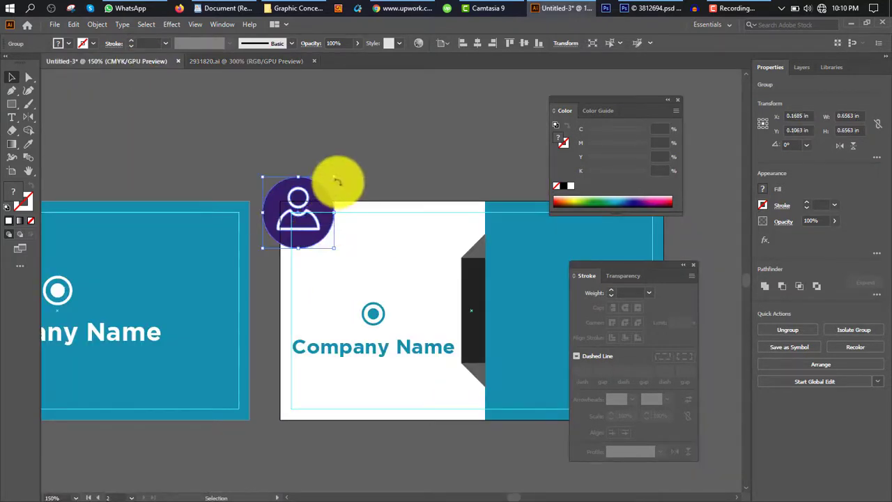
drag(335, 174, 318, 235)
scroll(320, 237, up, 3)
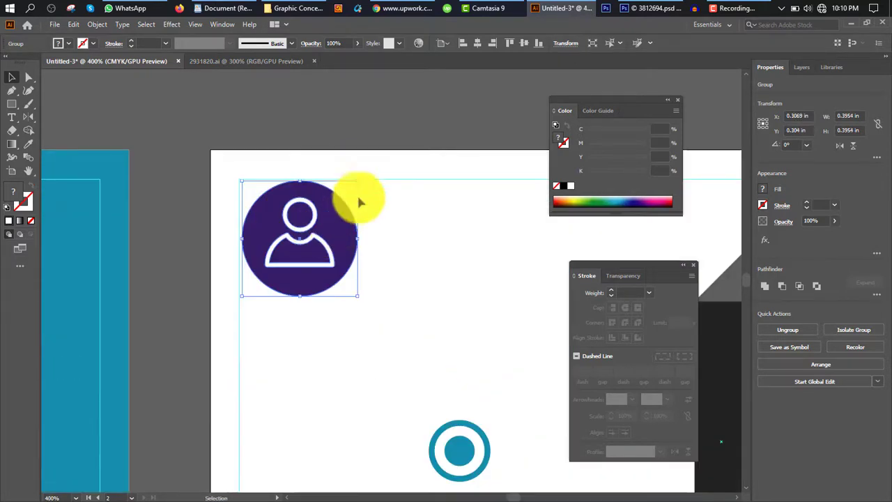
drag(358, 183, 342, 197)
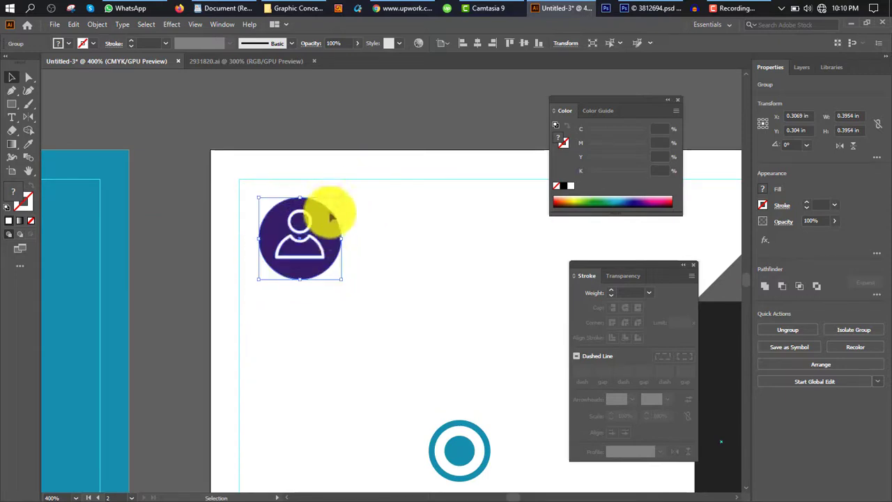
drag(300, 217, 298, 217)
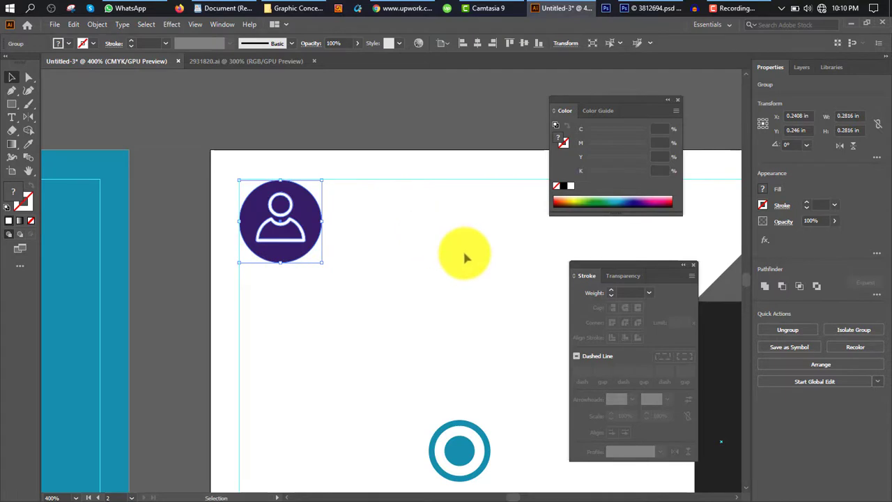
scroll(464, 253, down, 2)
Add a two-line text block beside the icon: the person's name and 'Creative Designer'.
click(11, 116)
click(393, 164)
text(Ad)
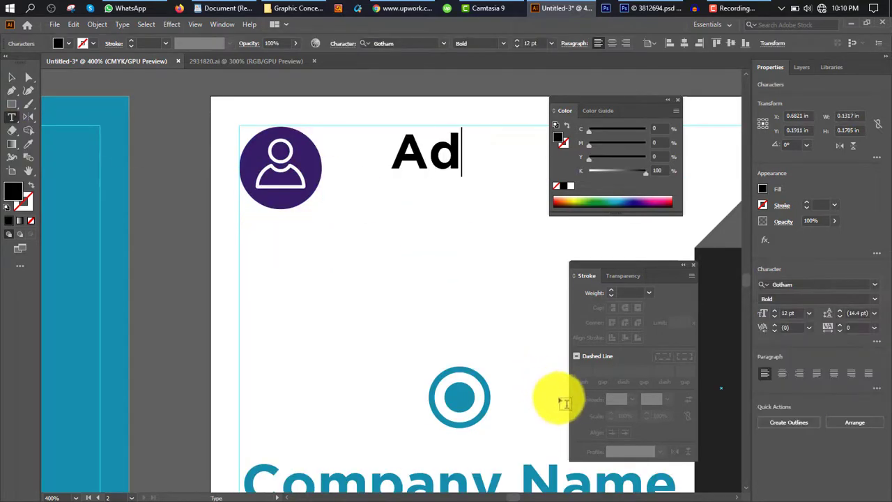
text(ib A)
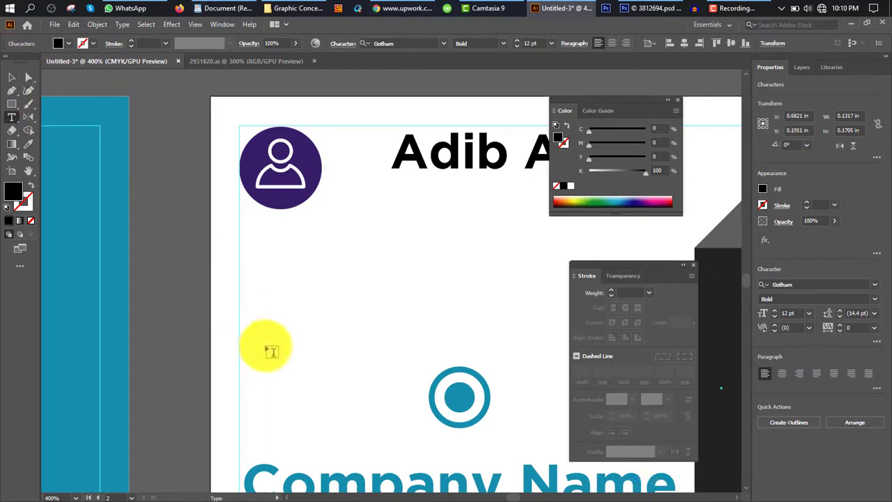
key(Return)
text(cre)
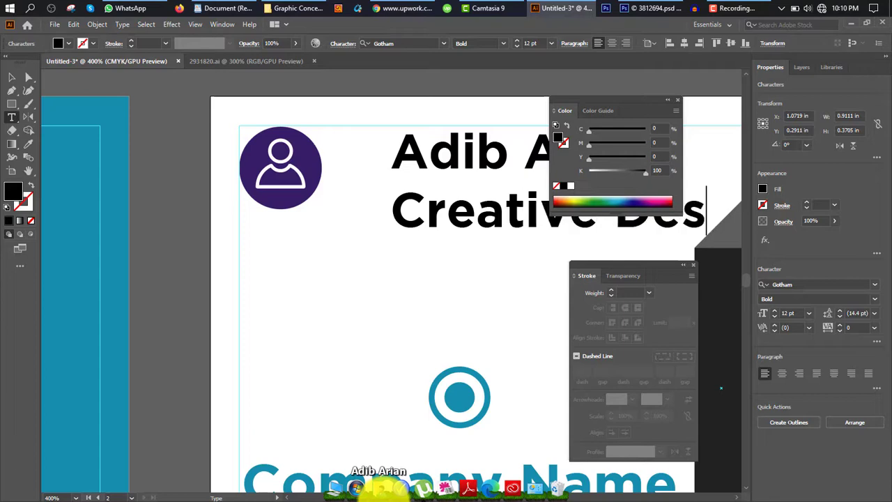
text(ative Designer)
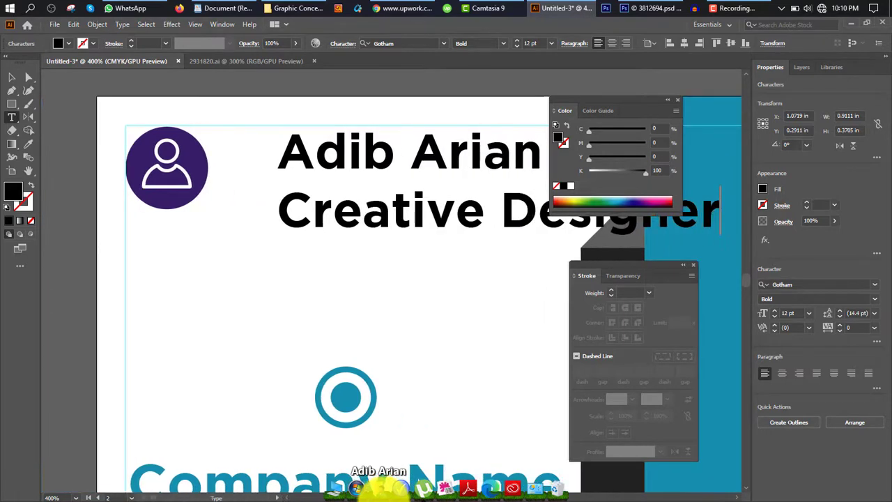
Set the name to 13 pt and the job title to 10 pt Medium.
triple_click(424, 139)
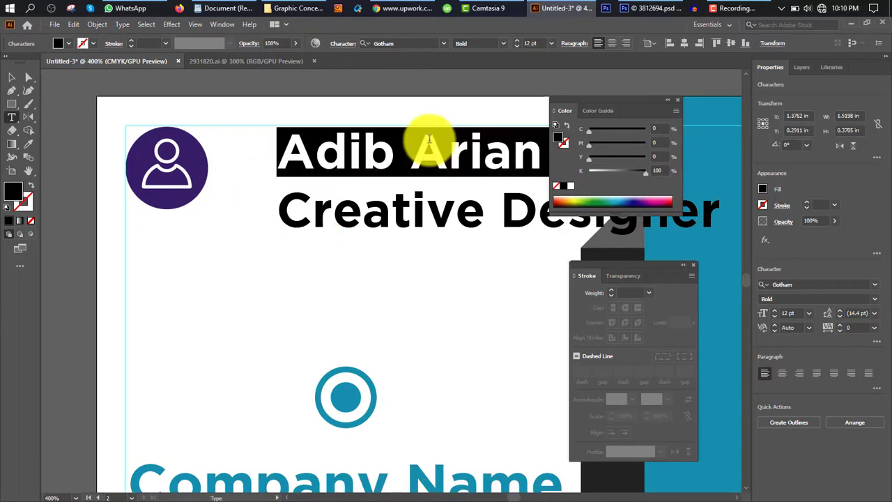
click(774, 317)
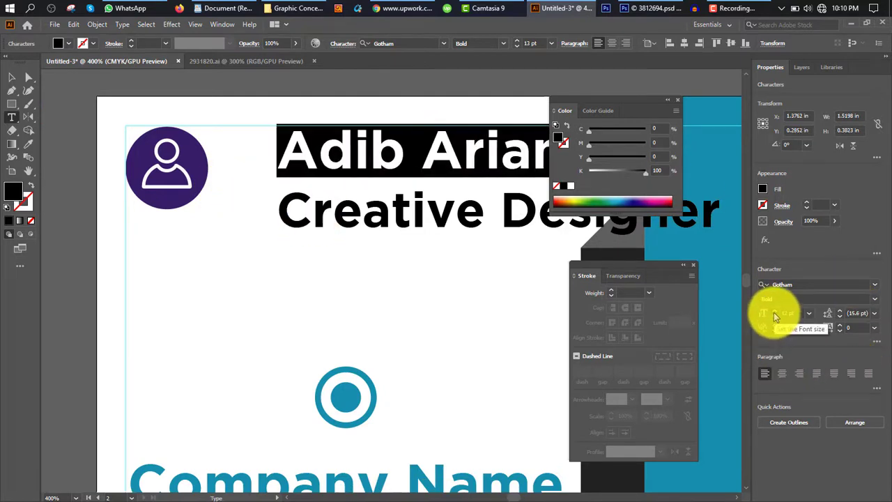
scroll(521, 263, up, 2)
triple_click(522, 263)
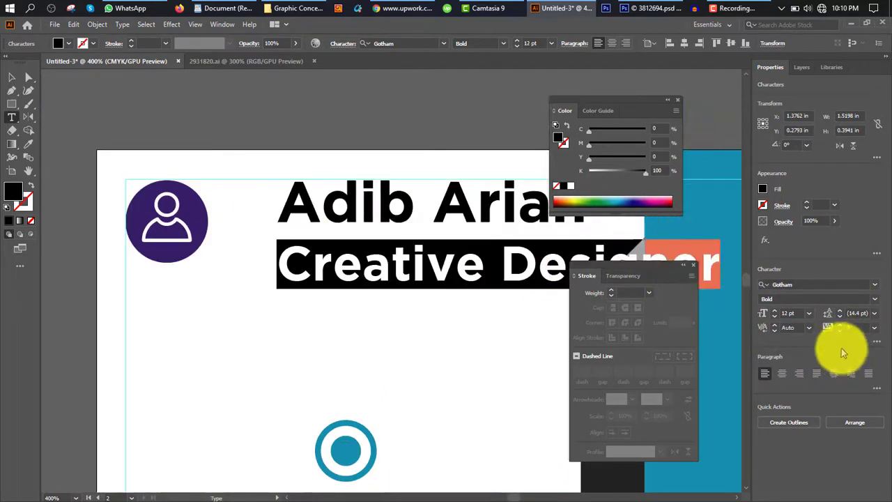
click(776, 322)
click(776, 322)
click(873, 299)
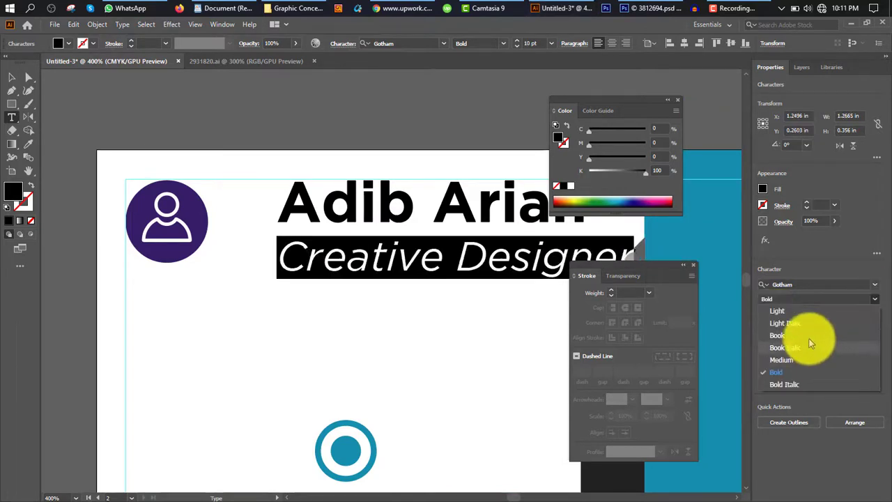
click(811, 359)
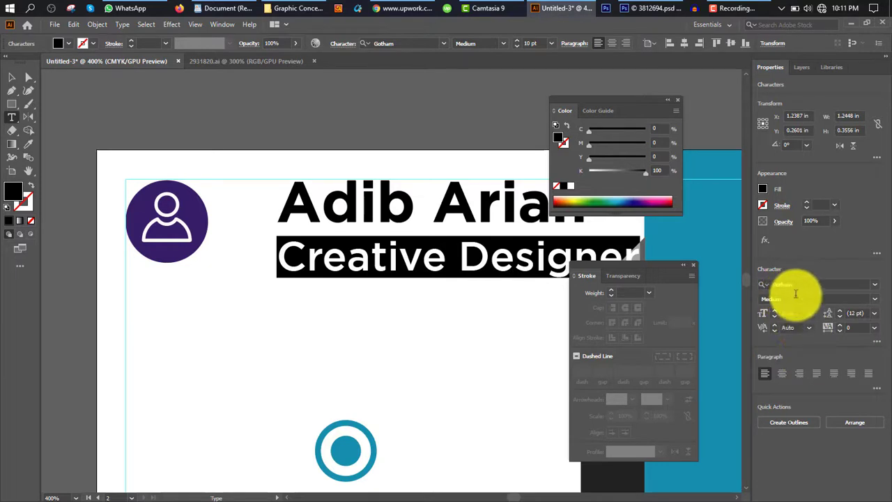
Make the title one size smaller in Medium weight and move it left under the name.
scroll(796, 295, down, 2)
click(776, 322)
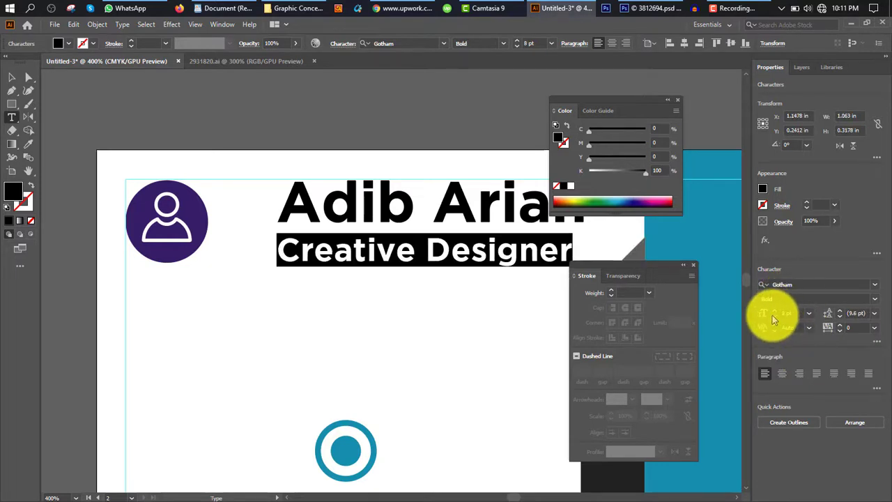
click(873, 299)
click(809, 360)
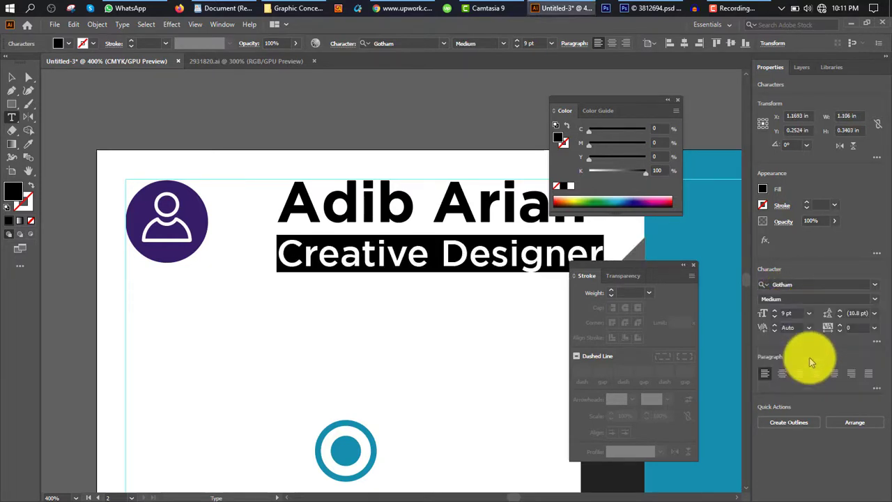
key(Escape)
drag(361, 222, 310, 222)
Recolour the purple circle behind the person icon with a sampled fill colour.
click(159, 189)
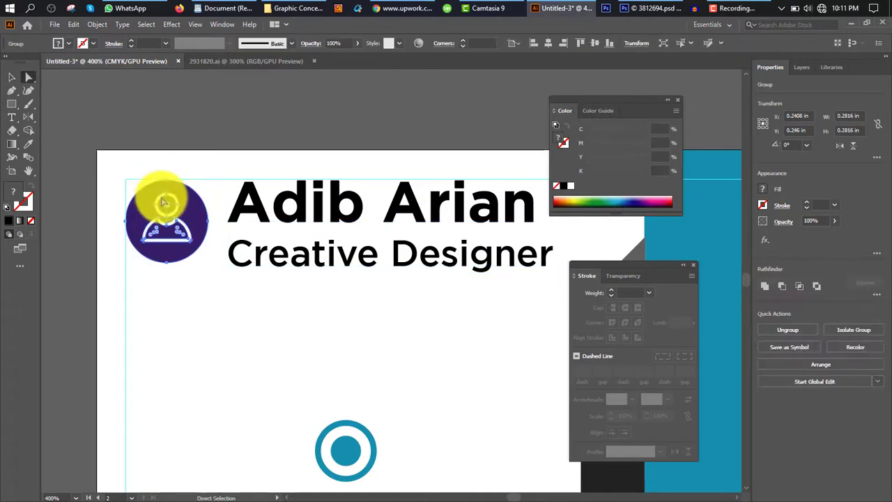
click(159, 183)
key(a)
click(159, 183)
click(29, 144)
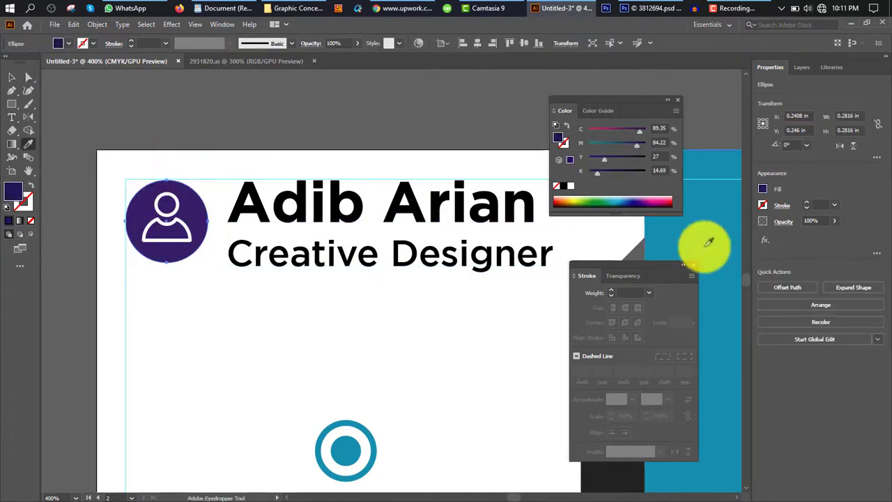
click(701, 243)
key(v)
click(512, 225)
scroll(512, 225, down, 3)
scroll(512, 224, right, 3)
scroll(372, 290, down, 1)
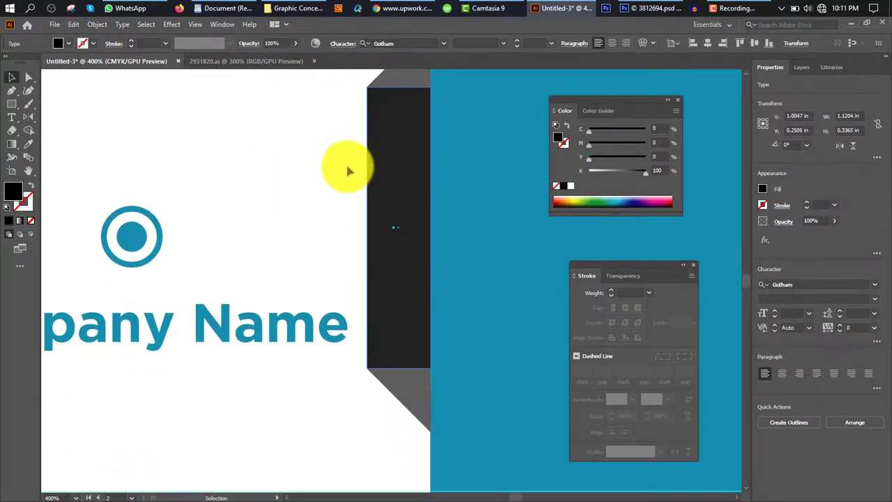
In the 2931820 icon file, select the outline phone, location, globe and mail icons and group them.
click(227, 62)
scroll(309, 295, down, 4)
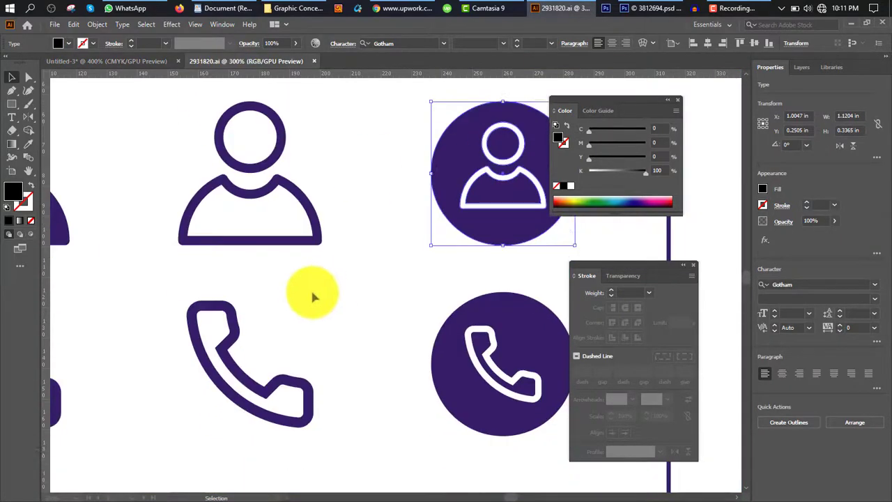
scroll(530, 493, down, 3)
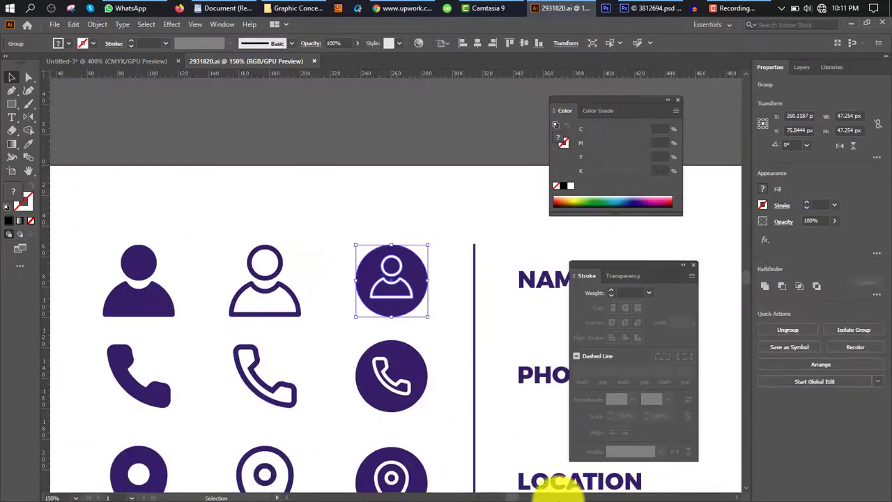
scroll(389, 458, down, 2)
drag(289, 209, 281, 352)
scroll(286, 315, down, 2)
scroll(286, 315, down, 4)
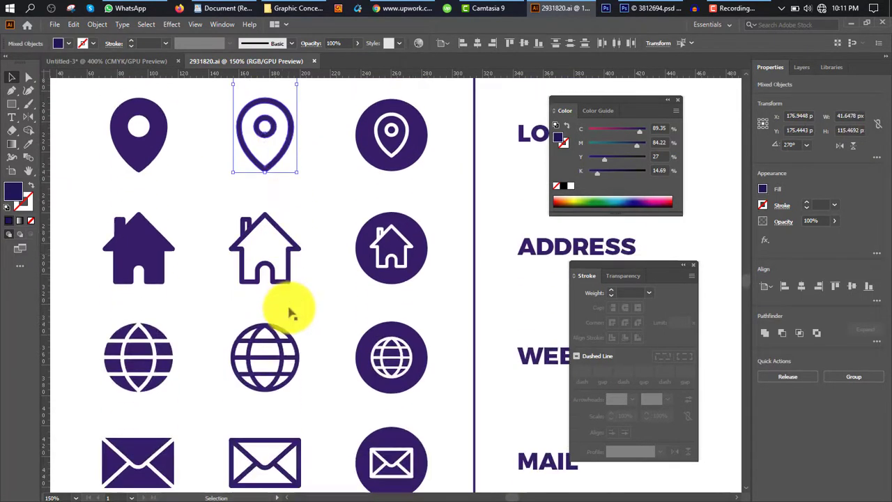
click(288, 339)
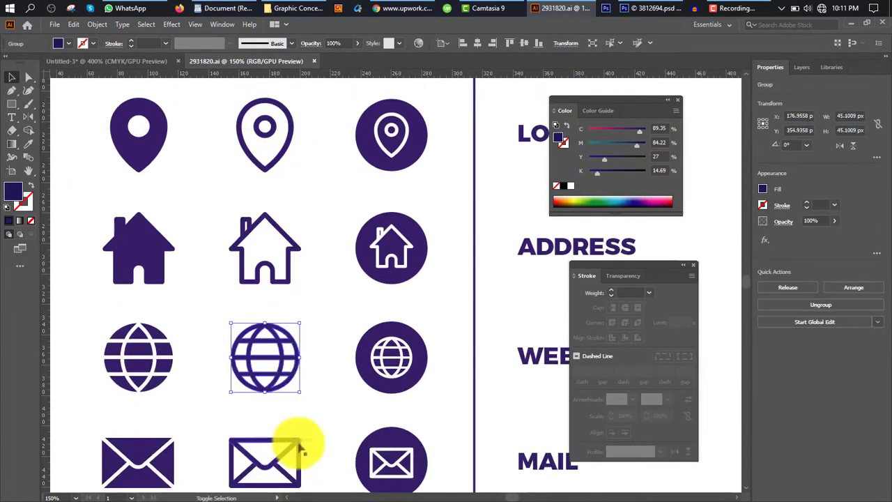
shift+click(294, 445)
key(ctrl+g)
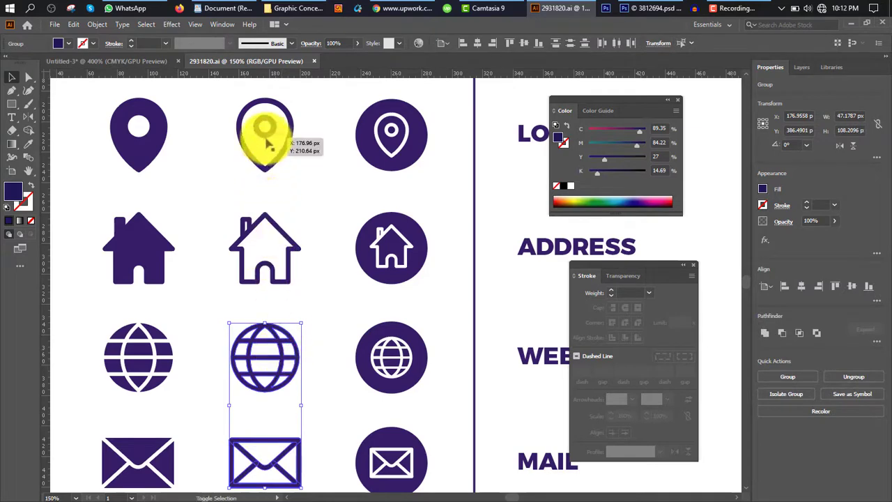
Drag the grouped icons into the card document, scale them down and fill them white.
scroll(272, 143, up, 2)
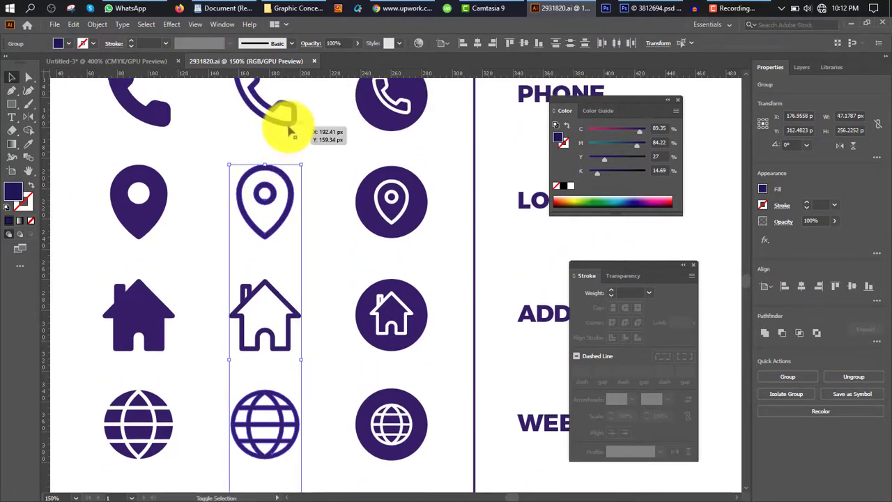
drag(288, 128, 416, 213)
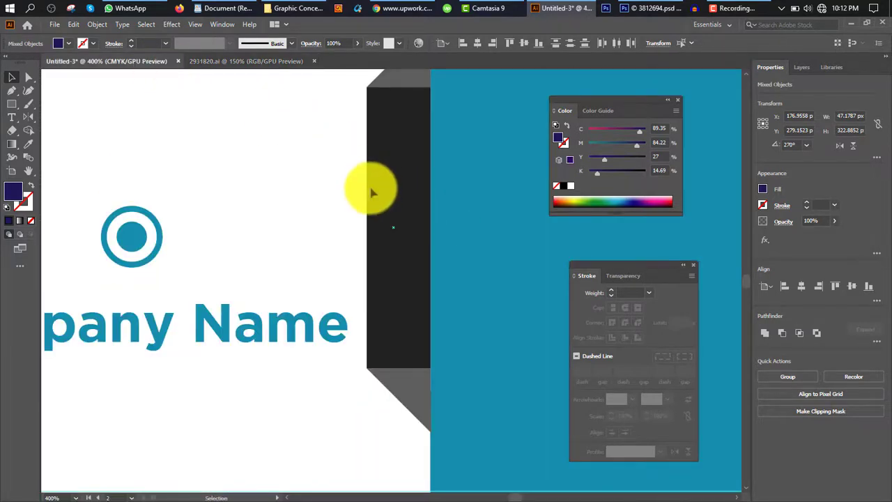
drag(373, 192, 393, 342)
scroll(393, 342, up, 8)
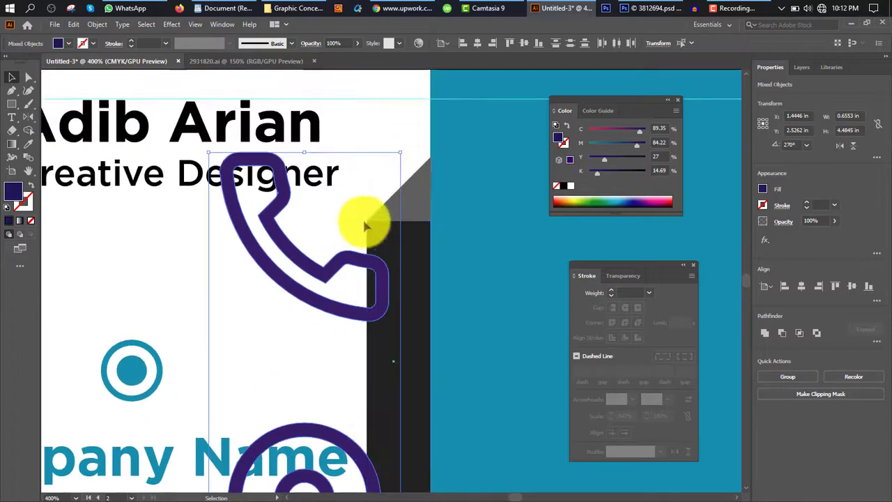
drag(404, 152, 349, 298)
scroll(323, 377, down, 3)
drag(330, 363, 510, 147)
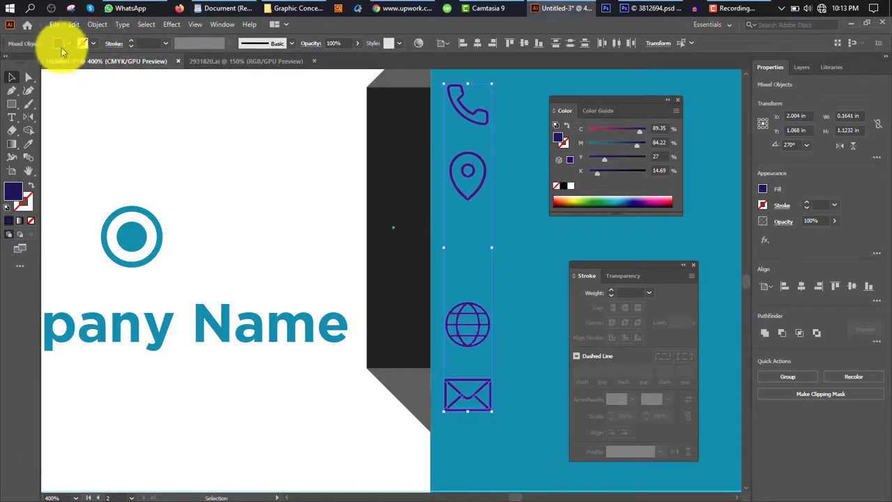
click(68, 43)
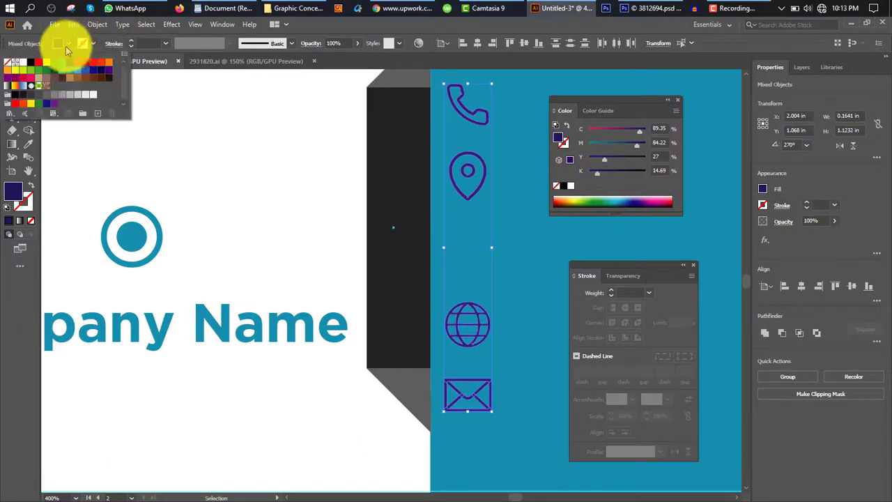
click(23, 65)
Move the phone, location, globe and envelope icons onto the dark band.
click(486, 170)
drag(486, 169, 413, 187)
scroll(481, 250, down, 2)
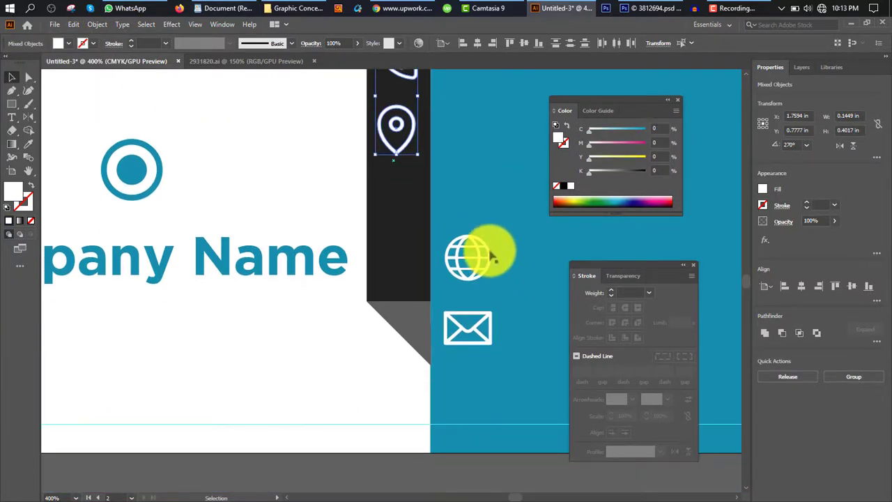
click(491, 256)
shift+click(490, 325)
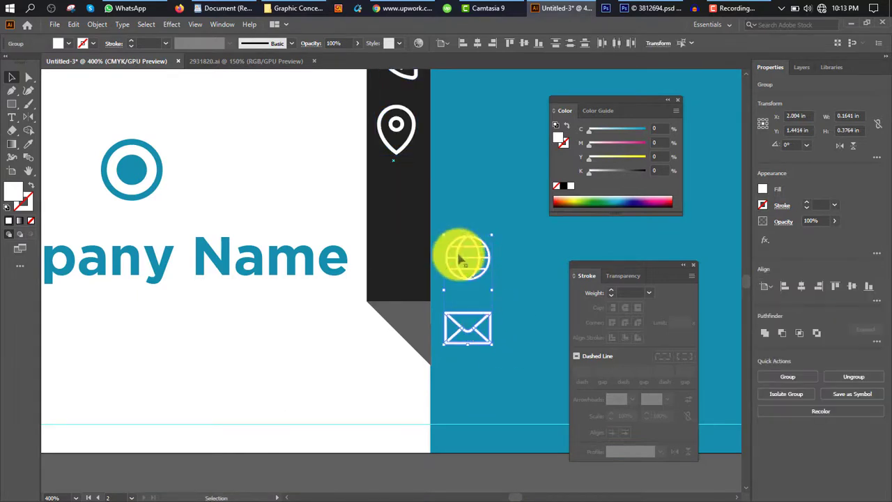
drag(475, 260, 398, 200)
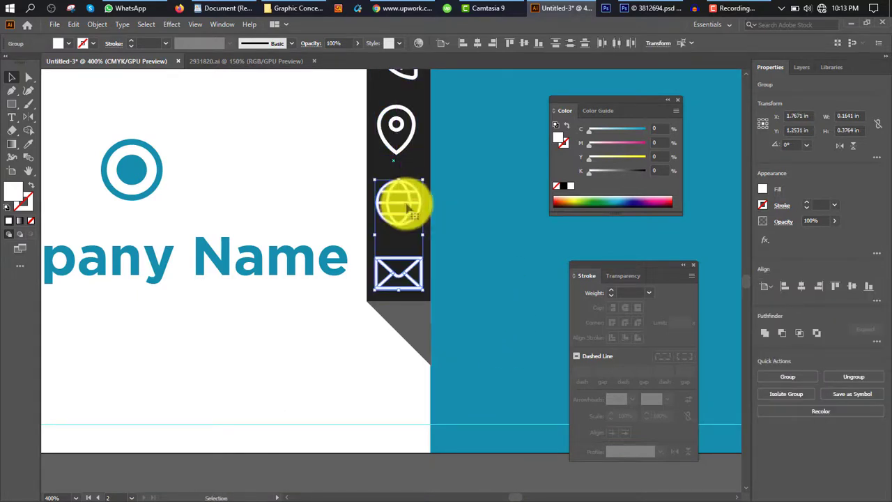
Resize the pin, globe and envelope icons to about 0.13–0.15 in, matching the phone, and start a text line.
scroll(386, 213, up, 3)
click(312, 194)
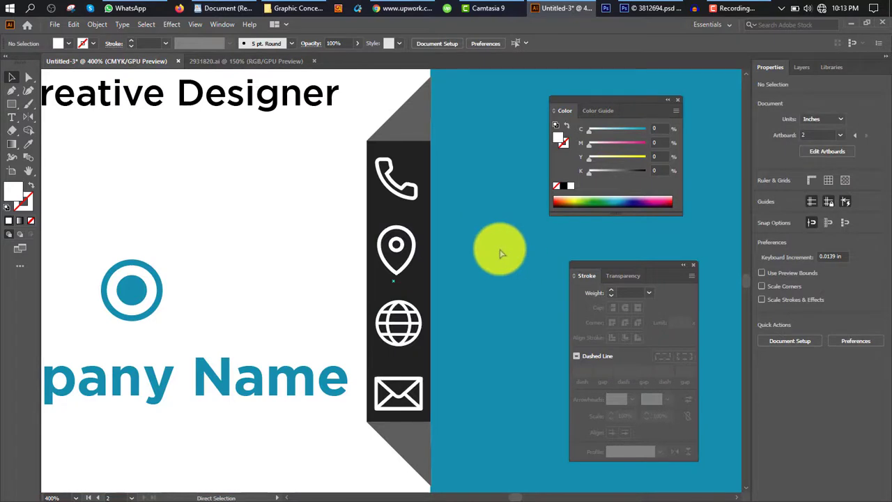
scroll(498, 249, right, 3)
click(313, 159)
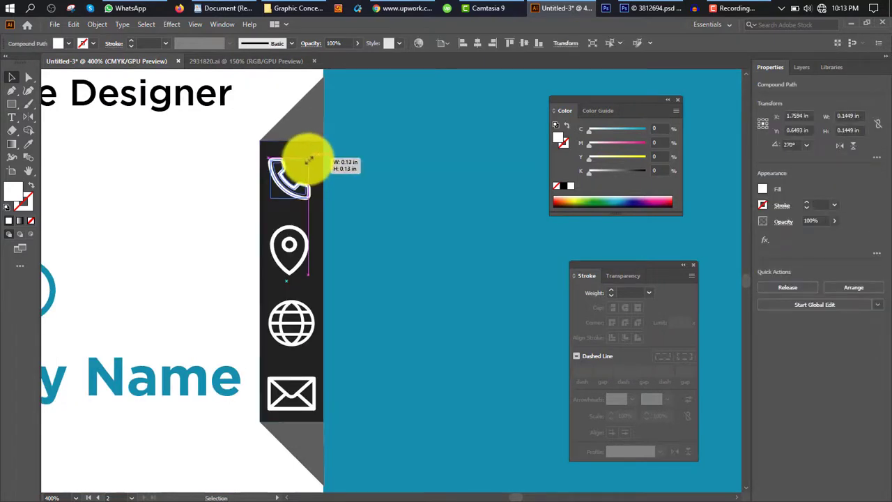
click(296, 237)
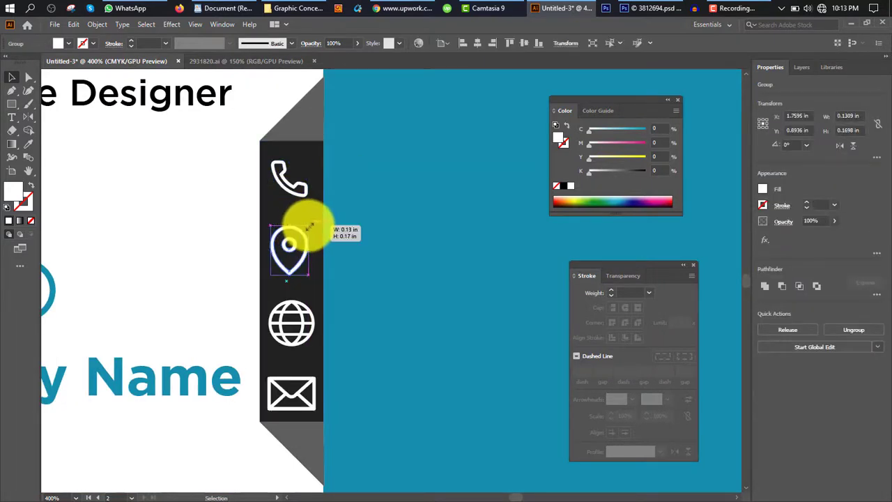
drag(305, 228, 306, 230)
click(299, 313)
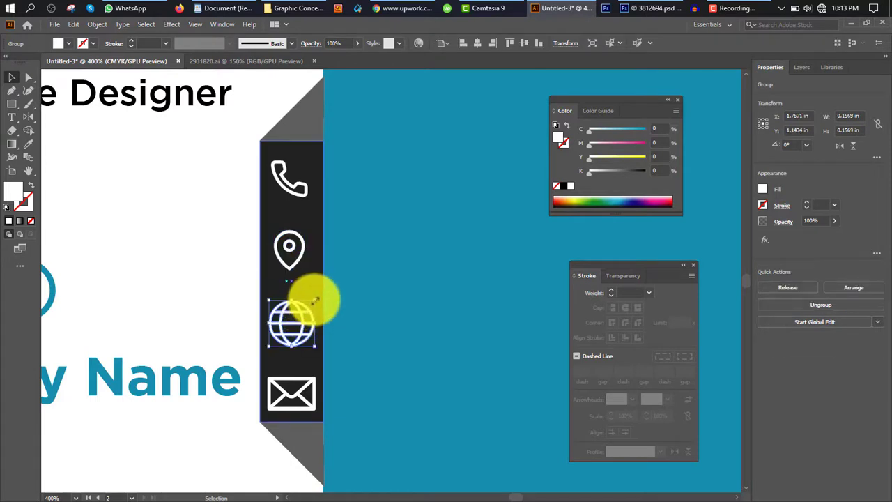
drag(315, 300, 315, 304)
click(314, 380)
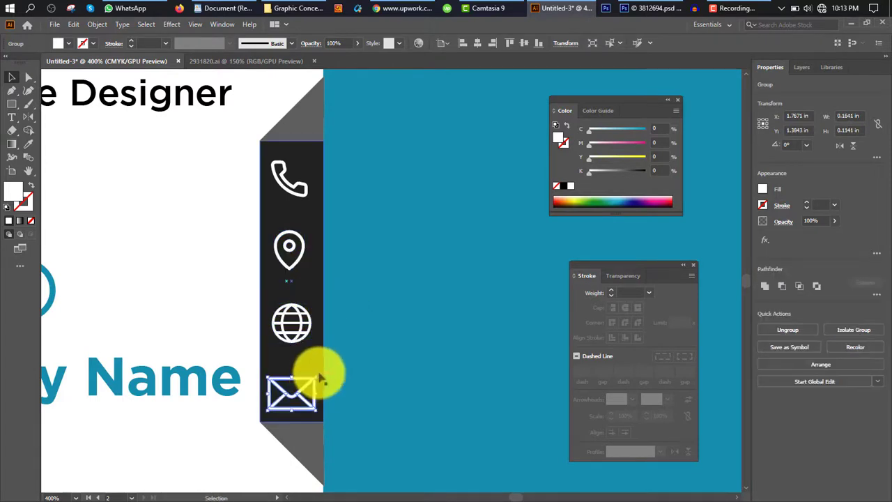
drag(317, 376, 316, 381)
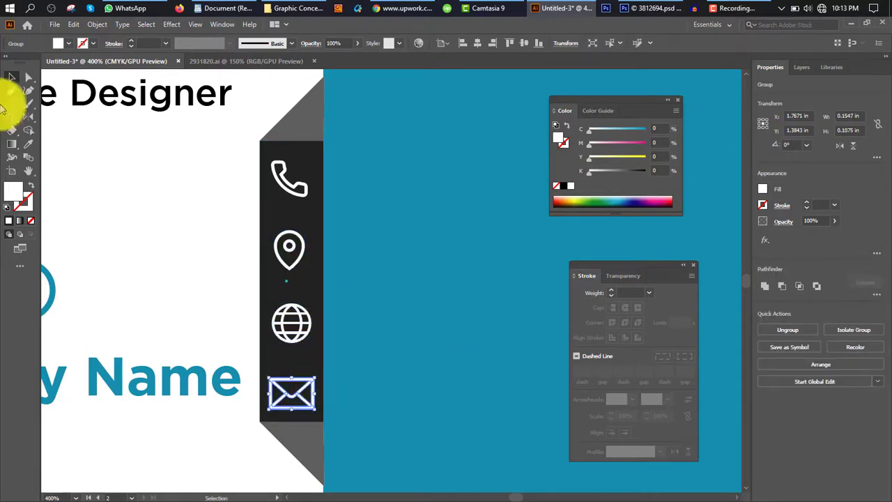
click(12, 117)
click(363, 186)
Type the phone number beside the phone icon, move it closer and make it white.
text(Ow)
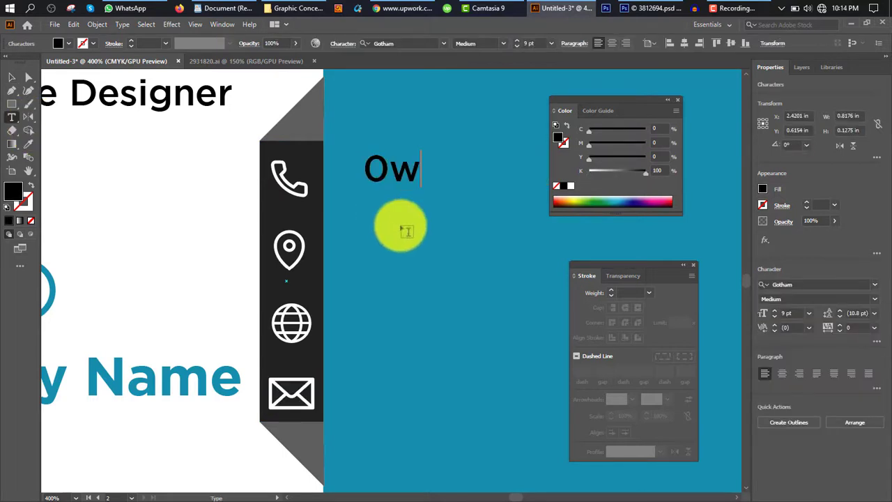
key(BackSpace)
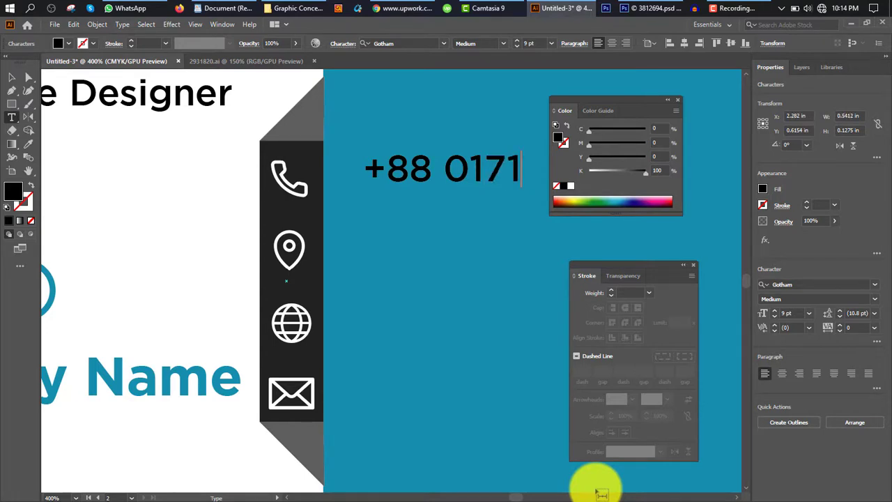
text(2-)
scroll(697, 488, up, 1)
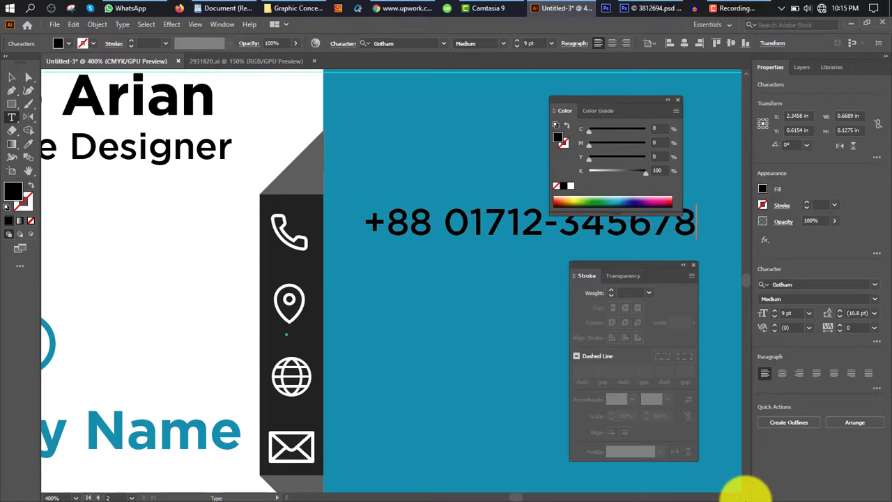
click(11, 77)
drag(458, 223, 424, 240)
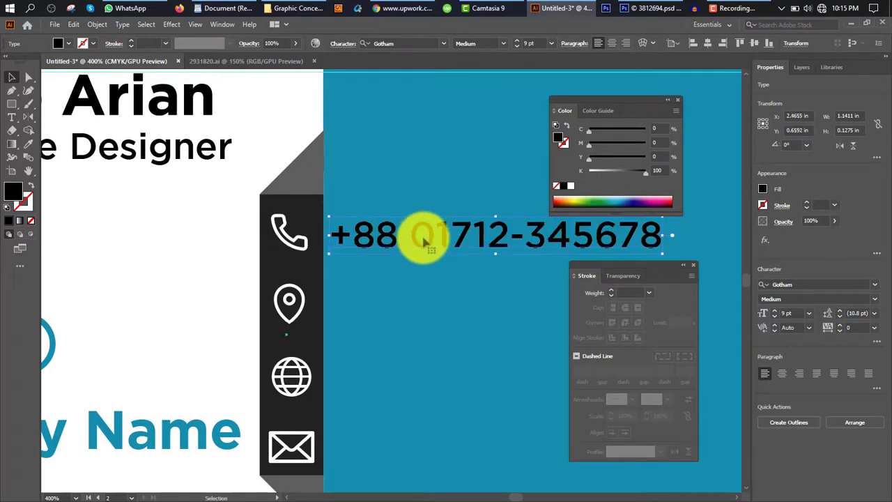
click(67, 43)
click(40, 79)
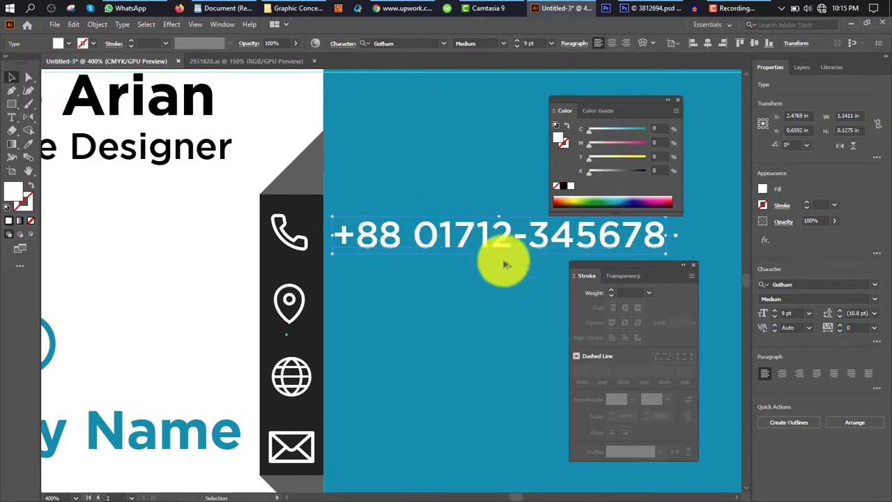
Duplicate the phone number line beside the location icon and clear its text.
drag(507, 264, 503, 315)
triple_click(502, 314)
key(BackSpace)
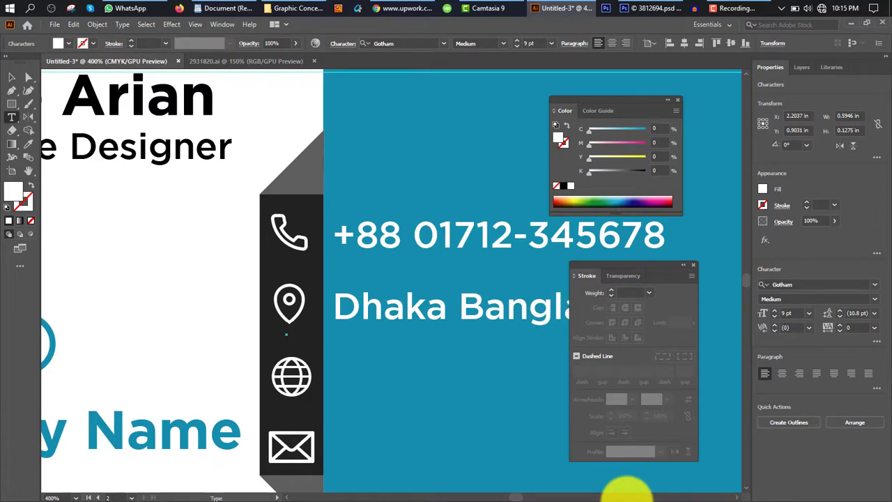
click(11, 76)
scroll(471, 286, down, 2)
drag(473, 261, 478, 339)
double_click(481, 347)
key(ctrl+a)
key(BackSpace)
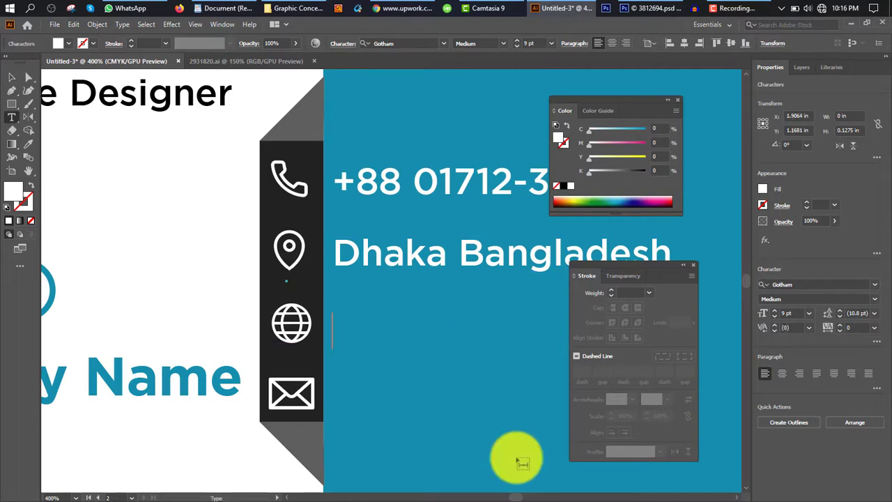
text(www)
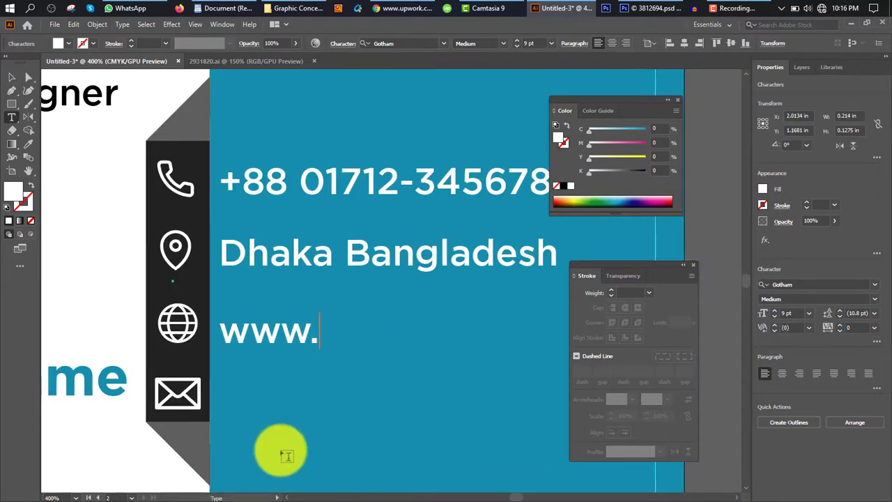
text(.yo)
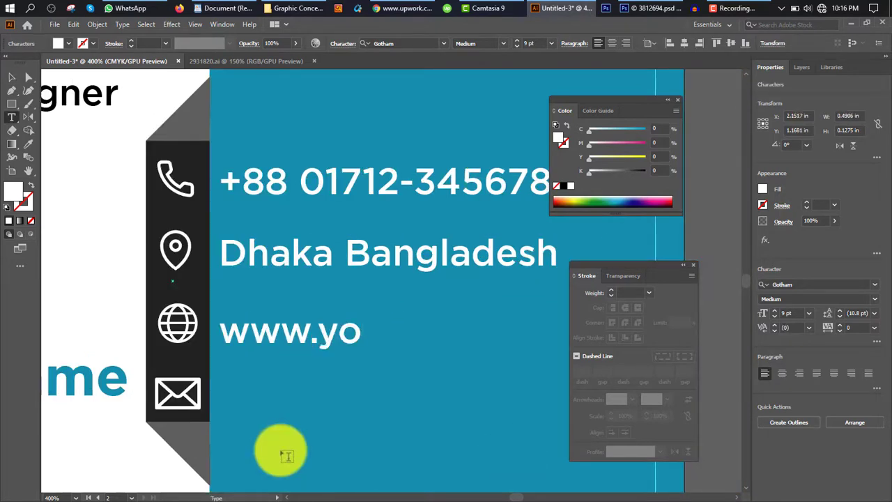
text(ur)
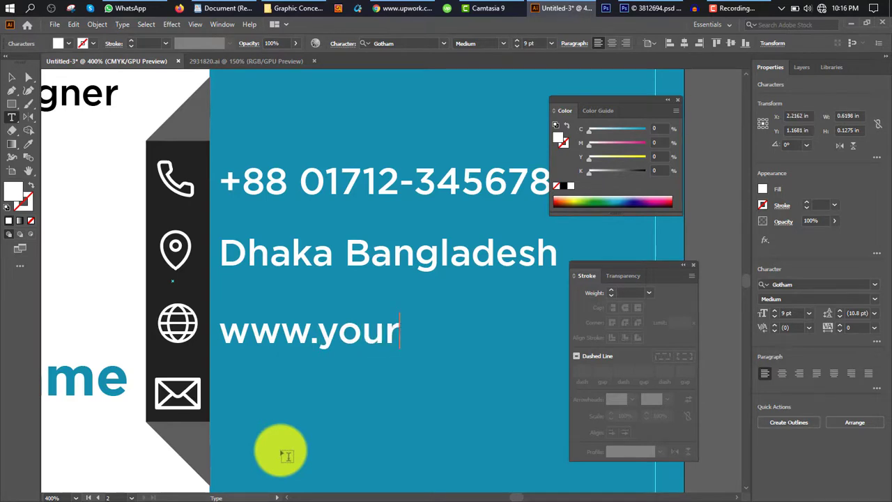
text(web)
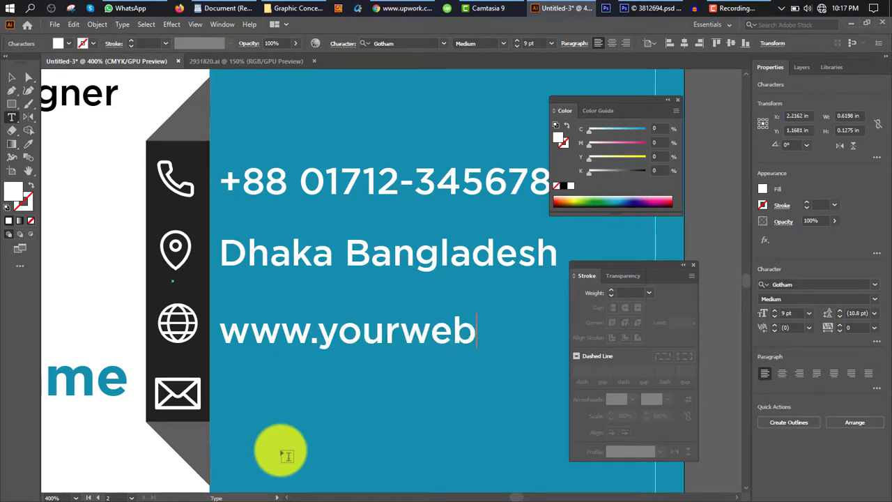
text(site.c)
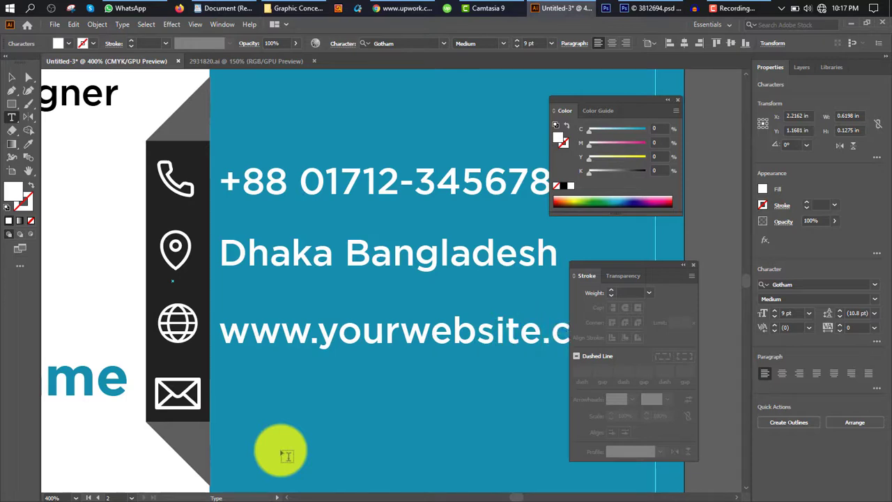
scroll(287, 454, down, 1)
click(11, 77)
drag(378, 289, 382, 355)
Replace the copied website line's text with a placeholder e-mail address.
triple_click(382, 357)
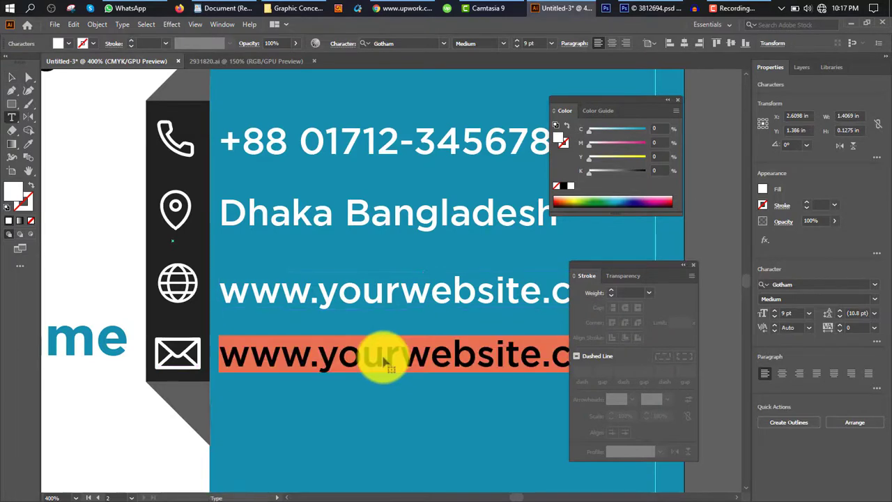
text(Yo)
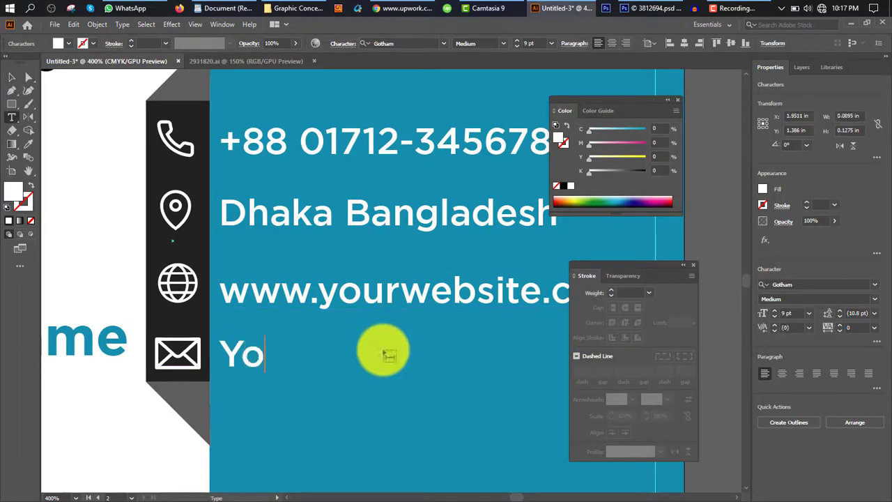
text(urmail)
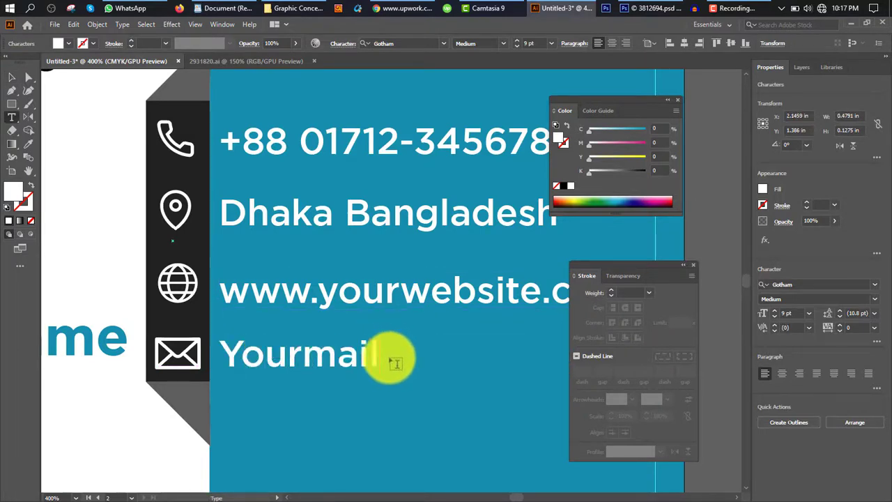
text(@g)
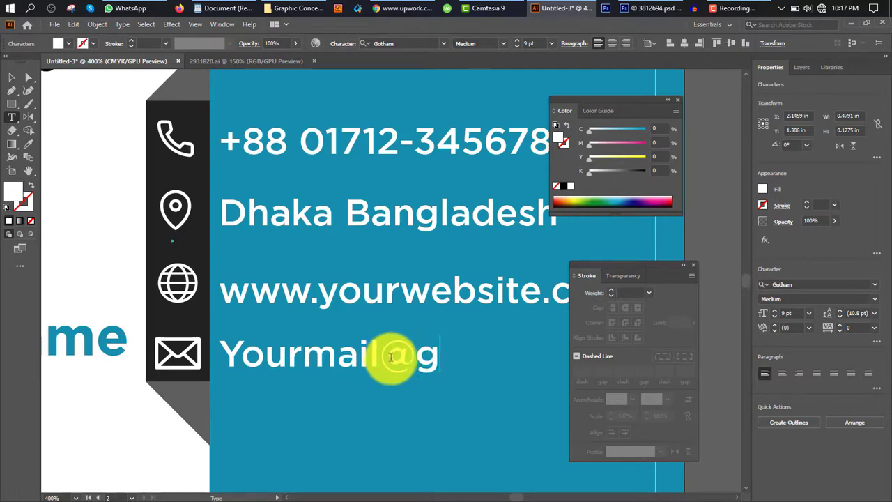
text(mawil.cowm)
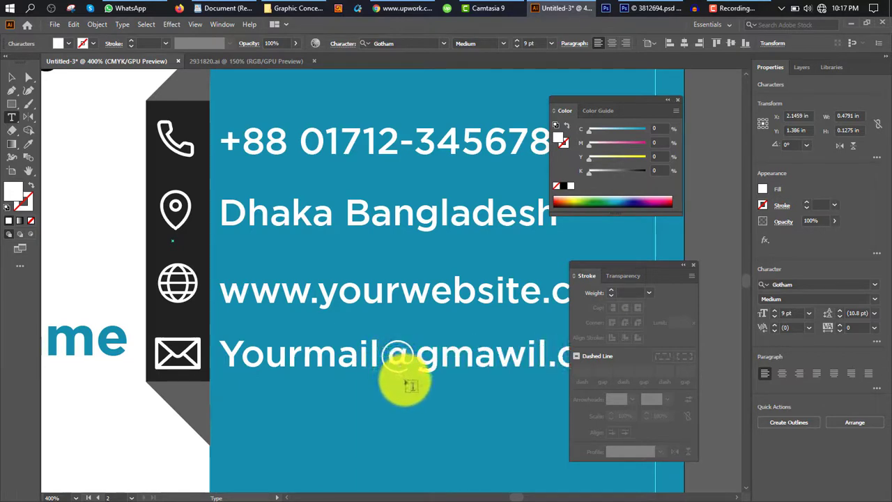
key(Escape)
key(ctrl+minus)
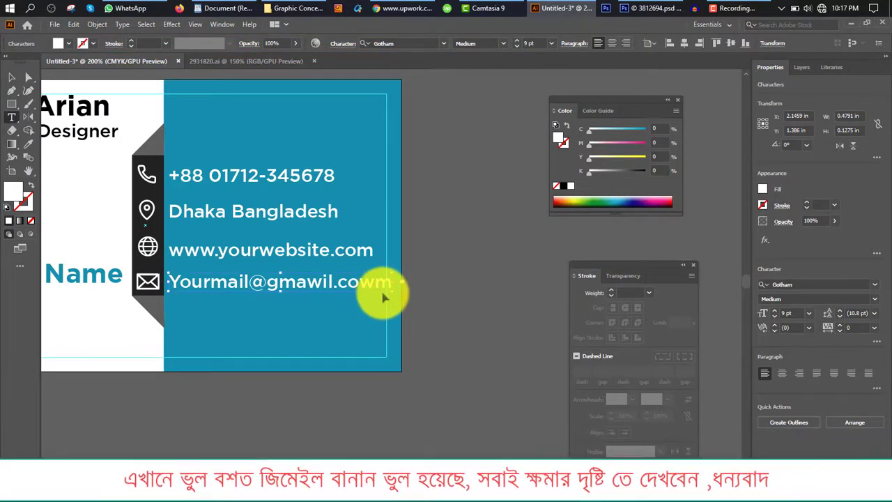
scroll(383, 294, left, 4)
scroll(384, 293, up, 3)
scroll(385, 292, up, 1)
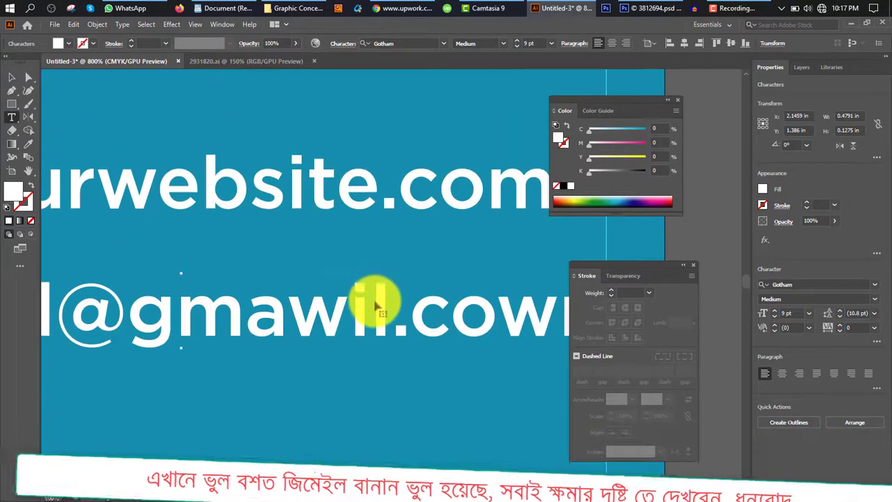
Replace the stray 'w' with 'm' so the e-mail ends in .com, then fit the card in view.
key(ctrl+z)
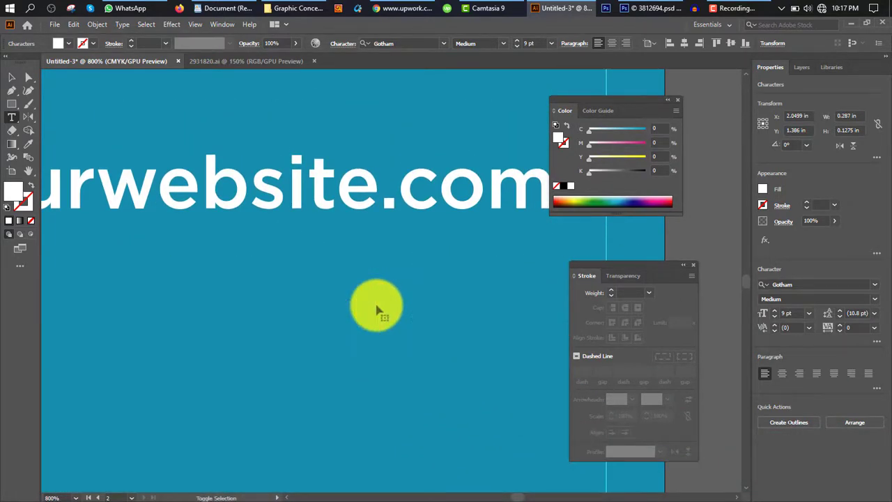
key(ctrl+shift+z)
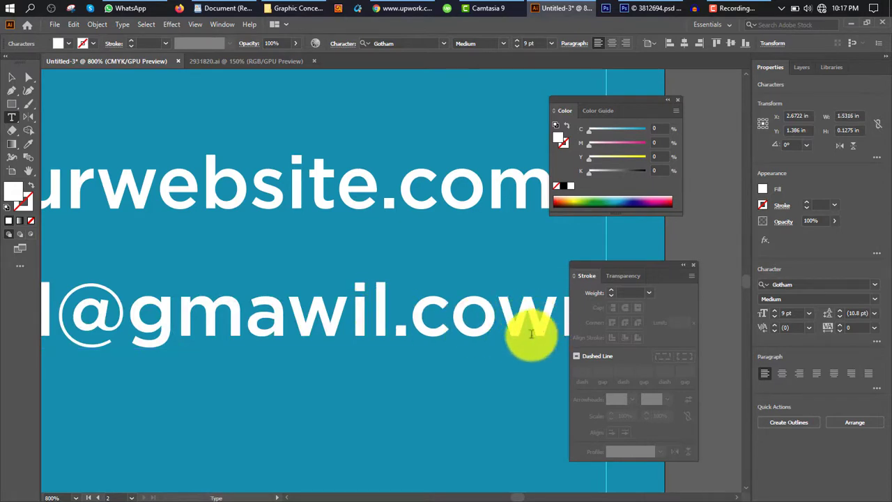
drag(531, 334, 525, 334)
text(m)
click(12, 76)
key(ctrl+0)
click(323, 298)
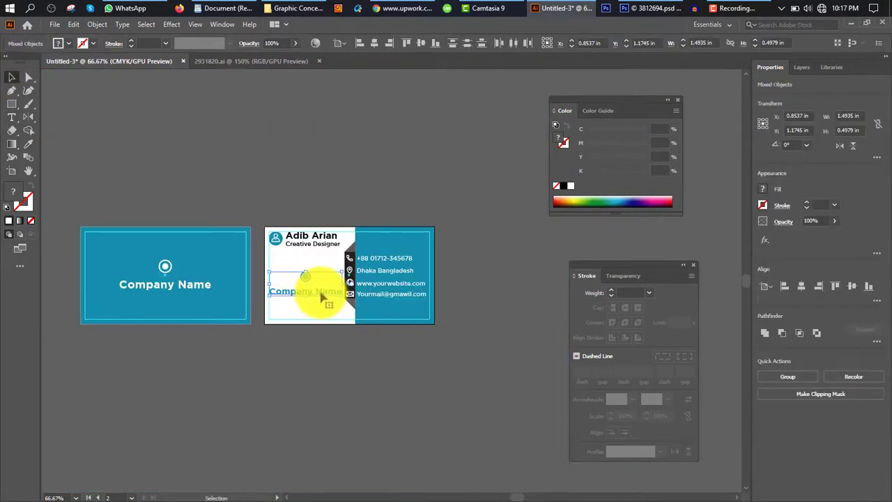
Nudge the logo and Company Name group slightly higher and deselect it.
drag(322, 298, 324, 289)
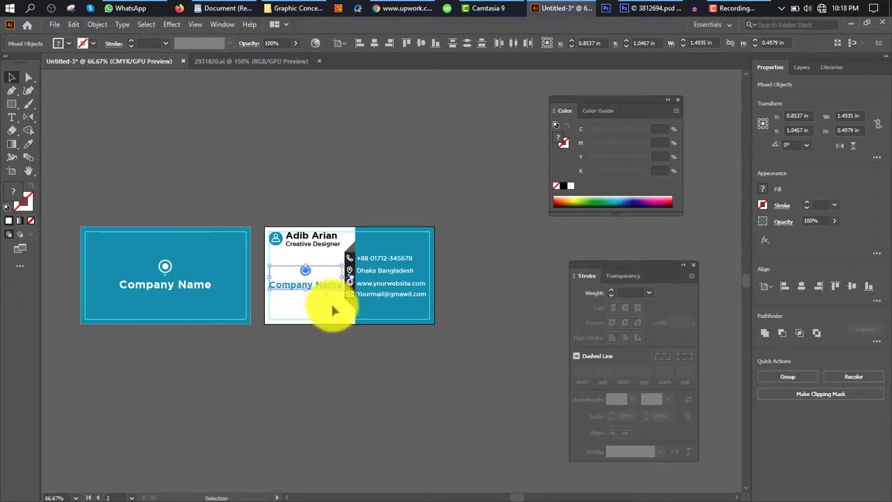
click(323, 203)
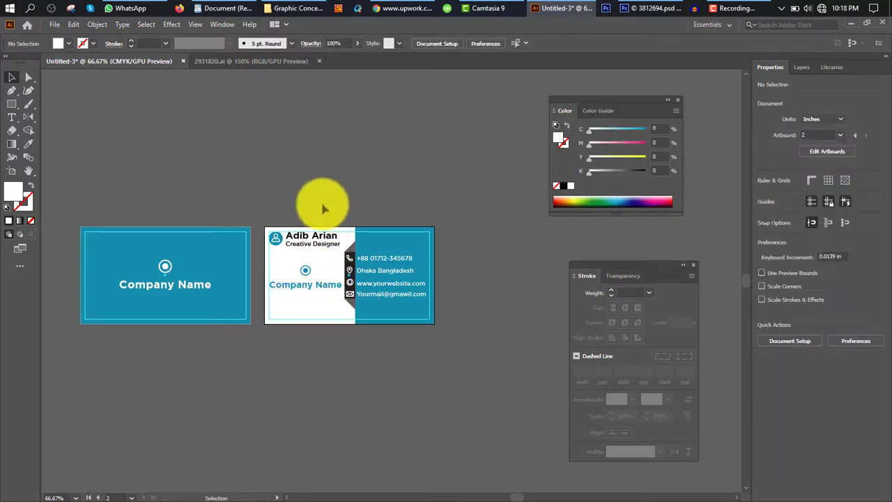
click(55, 26)
Export all artboards as a JPEG named 'Business Card'.
mouse_move(103, 223)
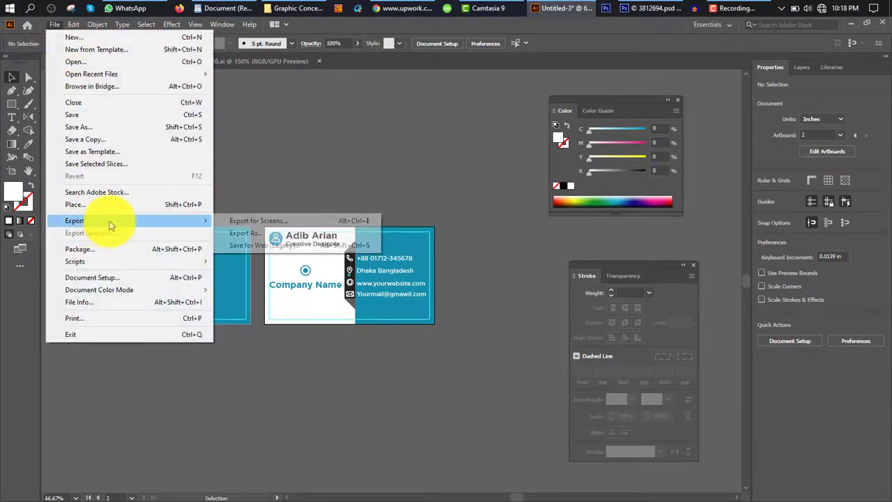
click(275, 232)
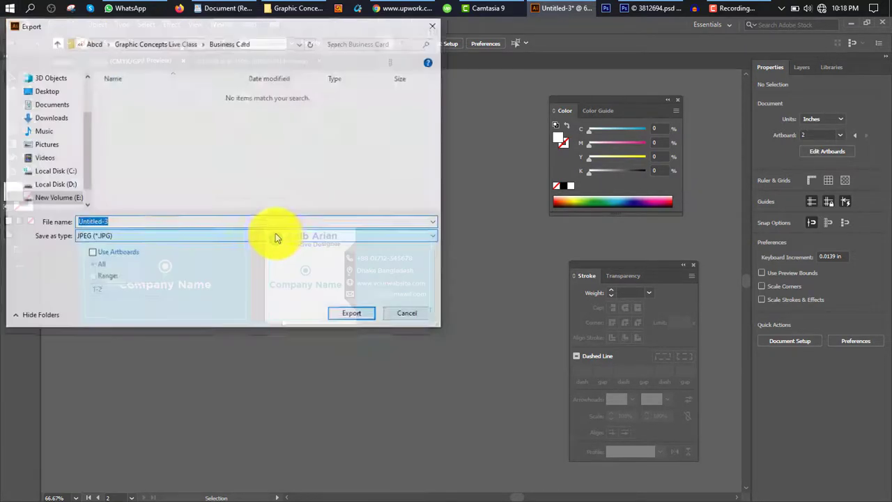
text(Buw)
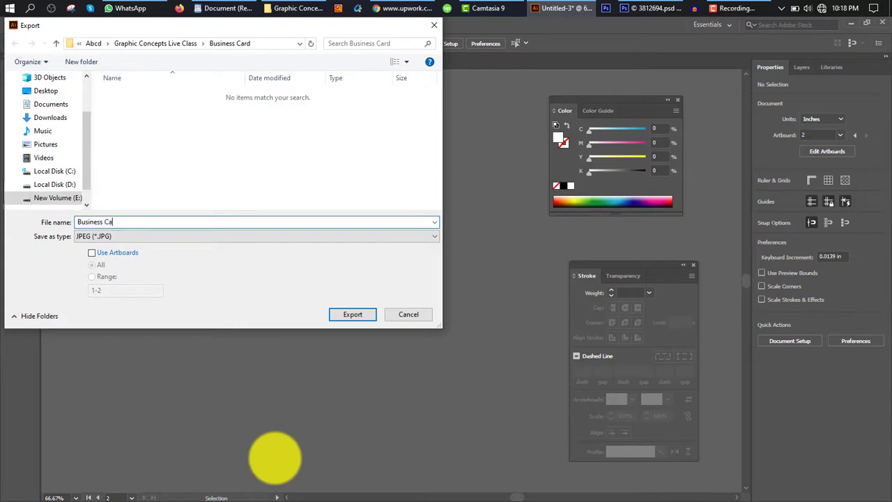
text(iness Card)
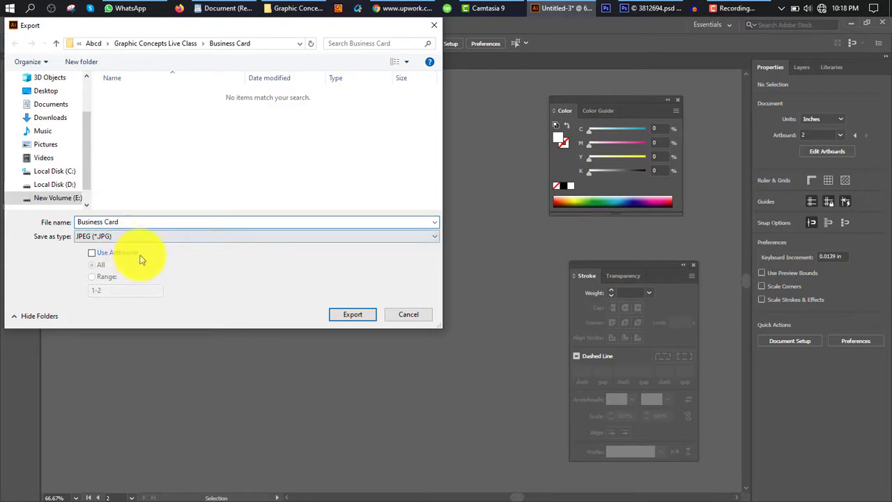
click(96, 257)
click(353, 315)
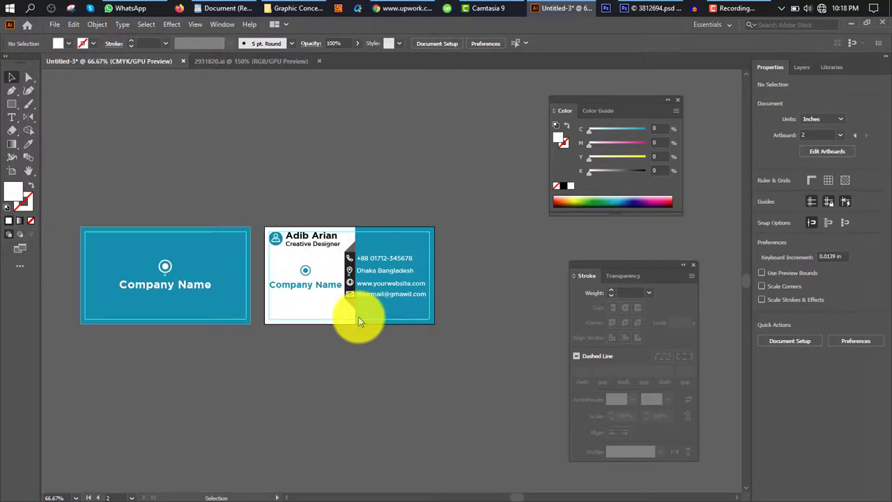
Set the JPEG colour model to RGB and confirm the JPEG options.
click(410, 253)
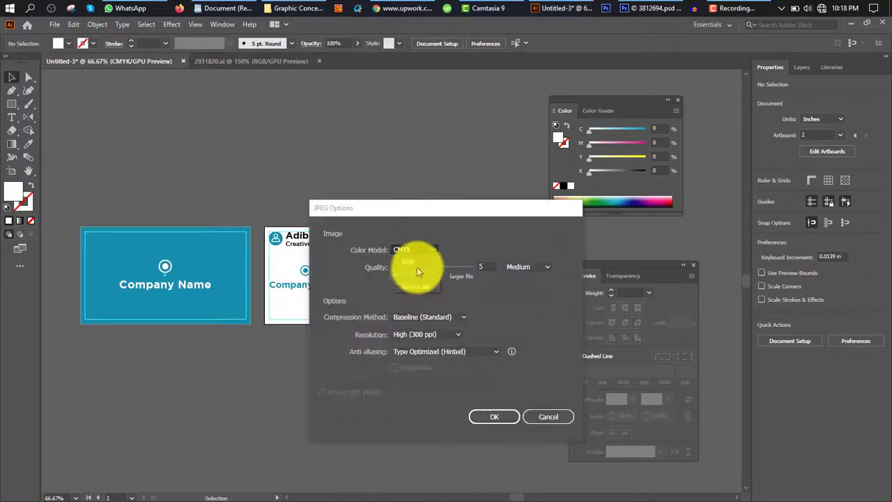
click(417, 263)
click(495, 416)
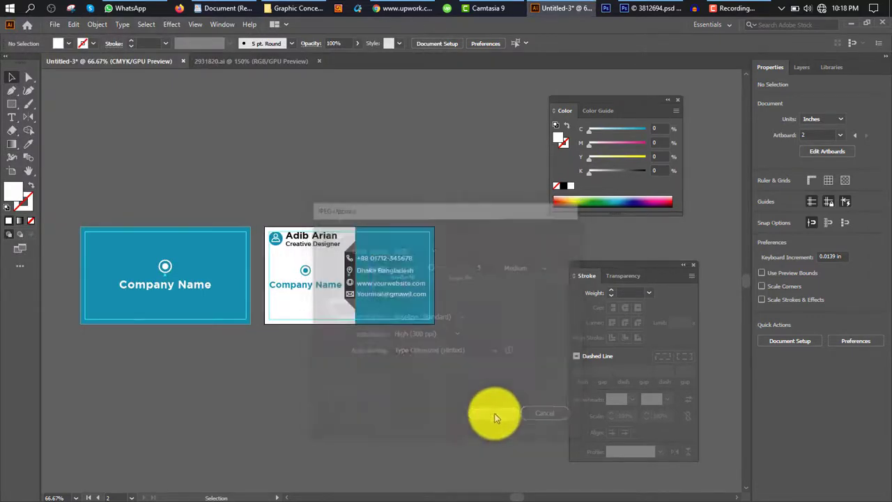